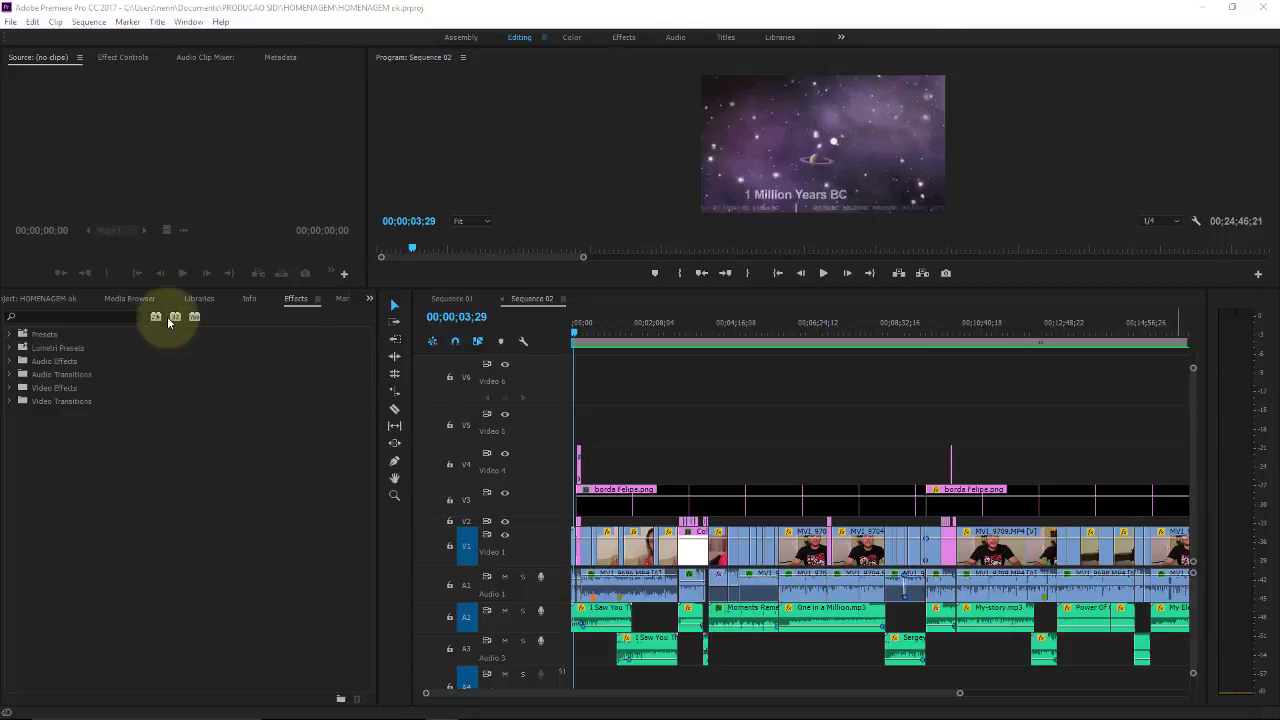
Show the Project panel's bins, then preview the CAMERA bin and close its floating window
click(27, 302)
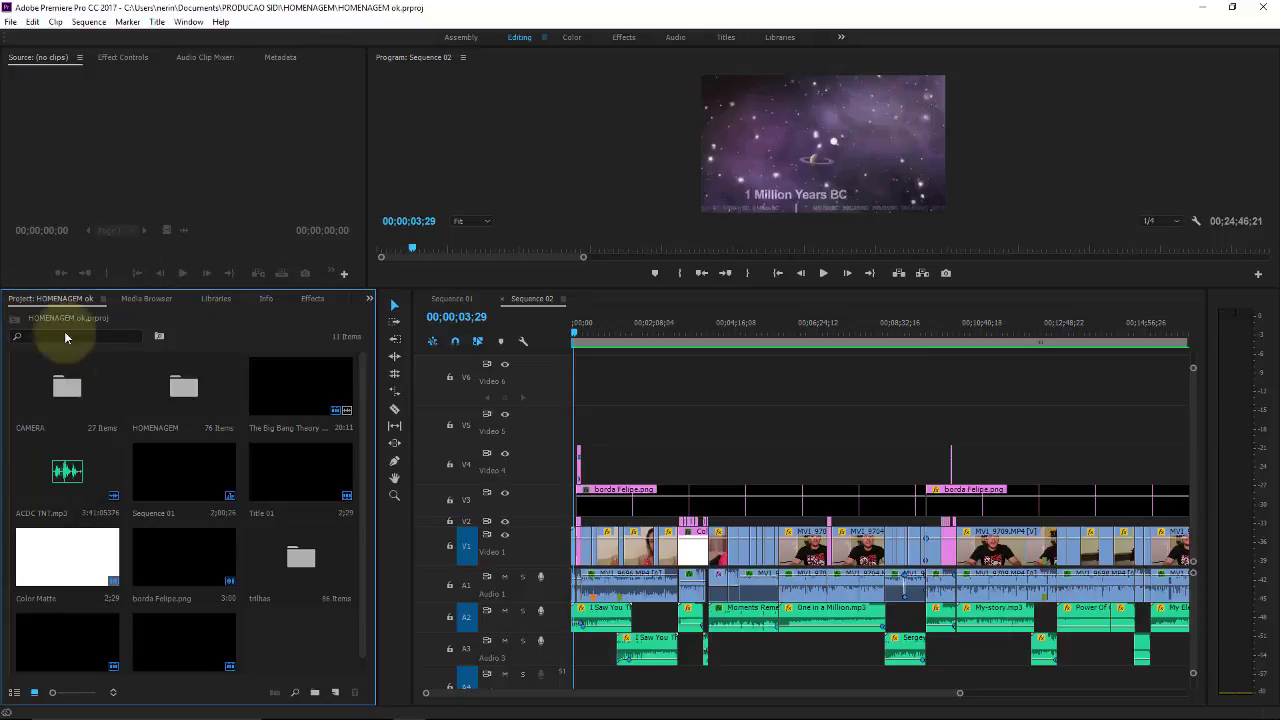
scroll(351, 514, down, 1)
scroll(363, 380, up, 1)
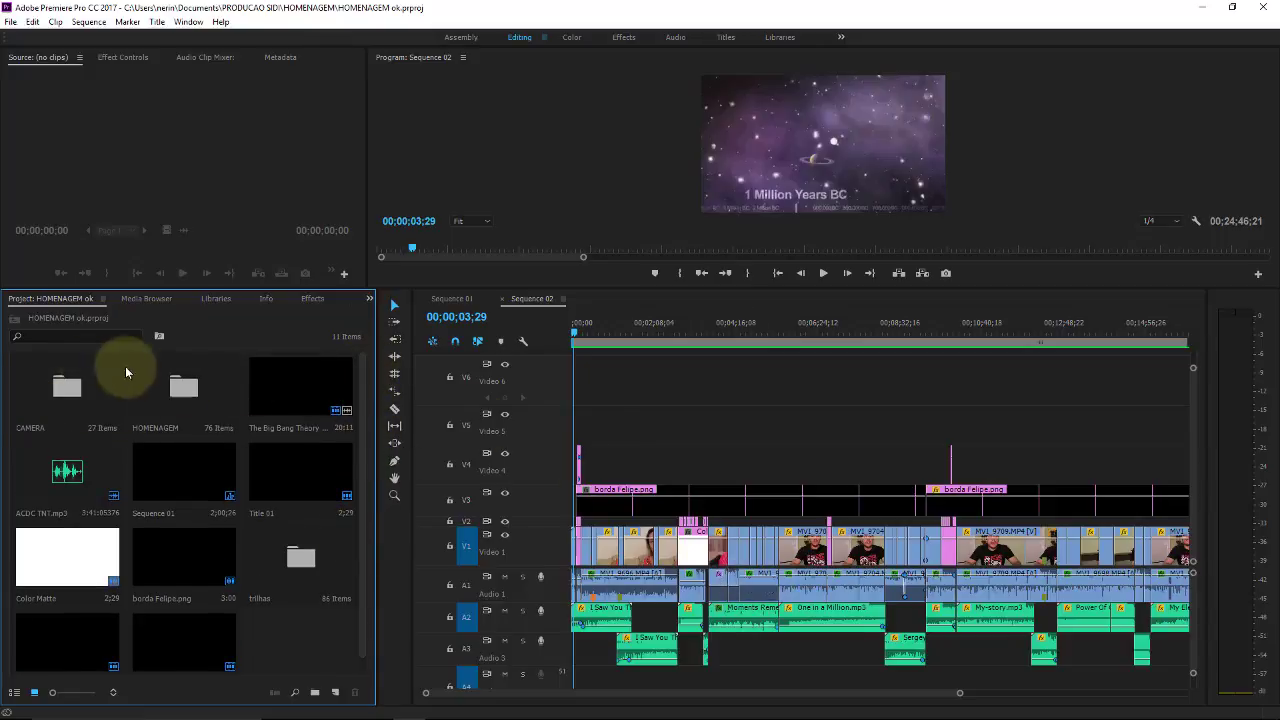
double_click(55, 395)
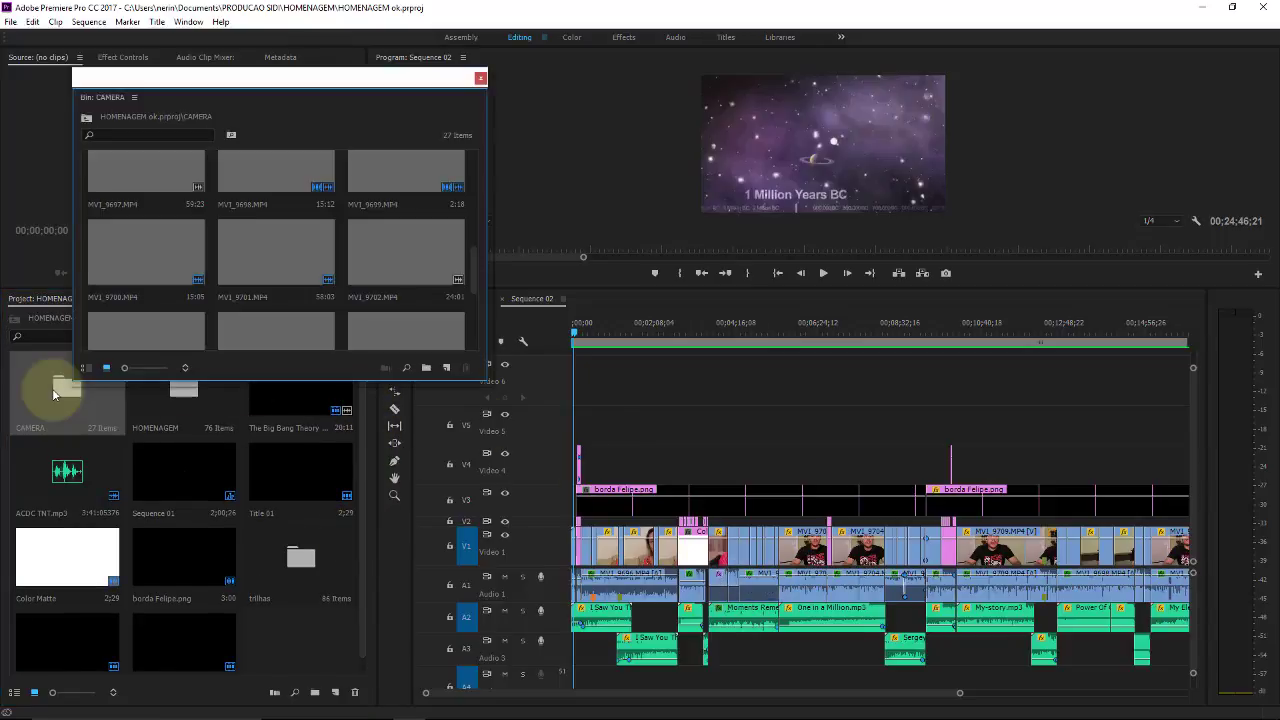
click(480, 78)
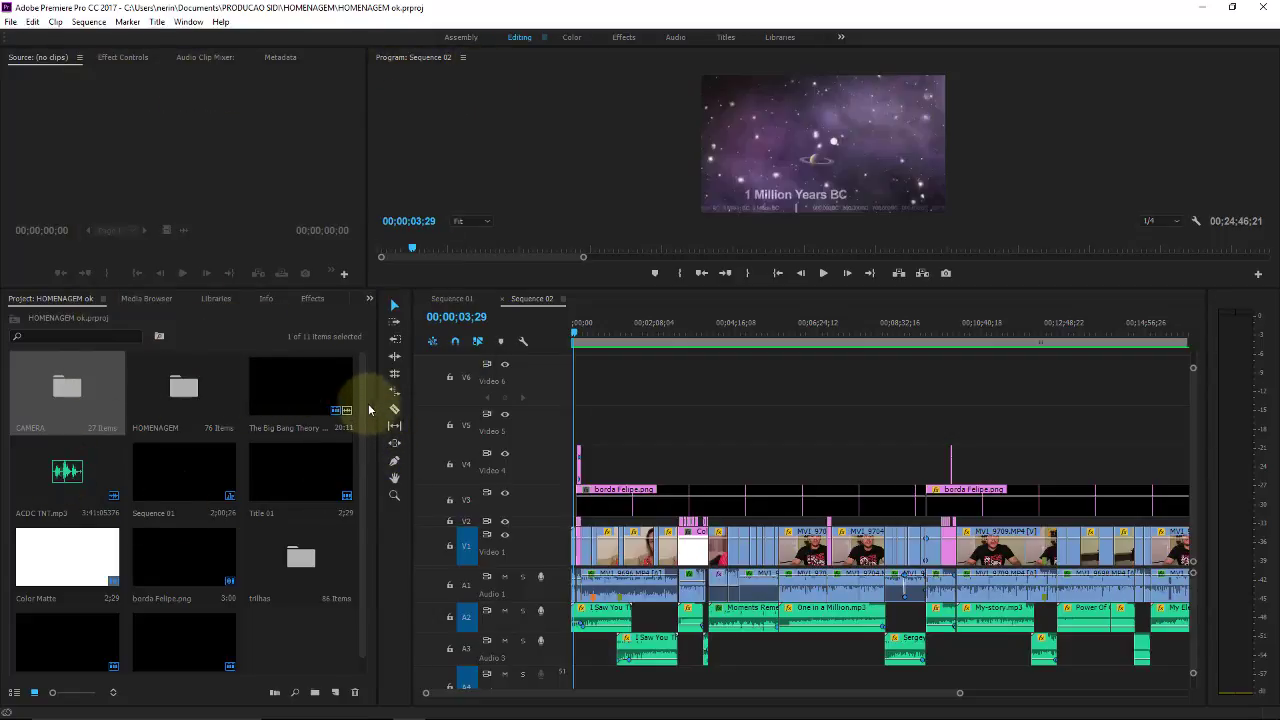
scroll(366, 496, down, 1)
scroll(286, 343, up, 1)
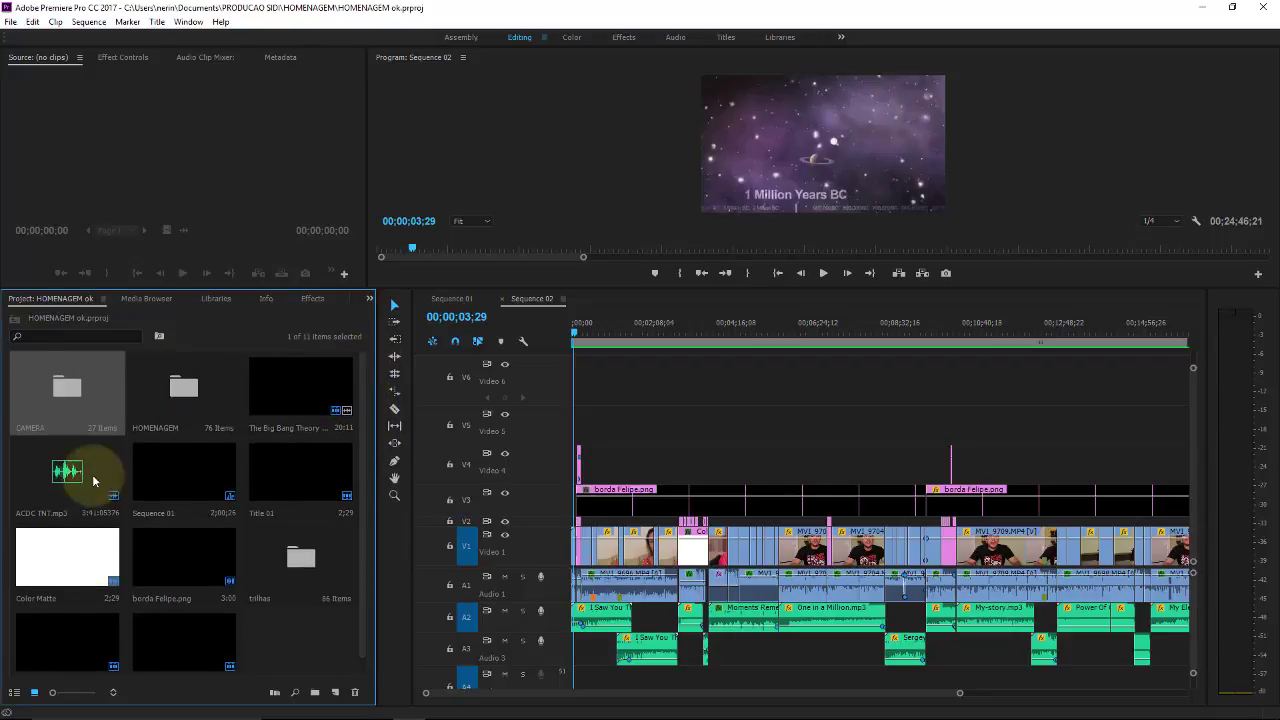
Select every item in the HOMENAGEM ok project and delete them all
click(155, 298)
click(80, 299)
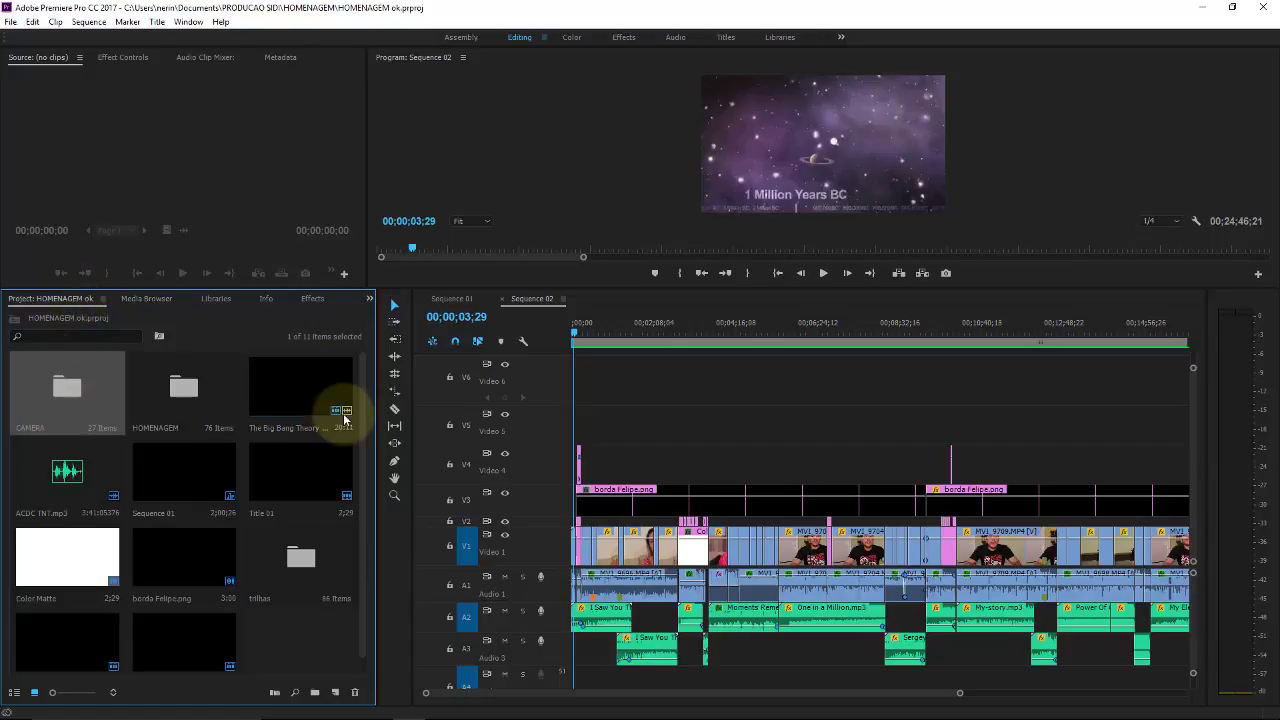
scroll(357, 390, down, 1)
key(ctrl+a)
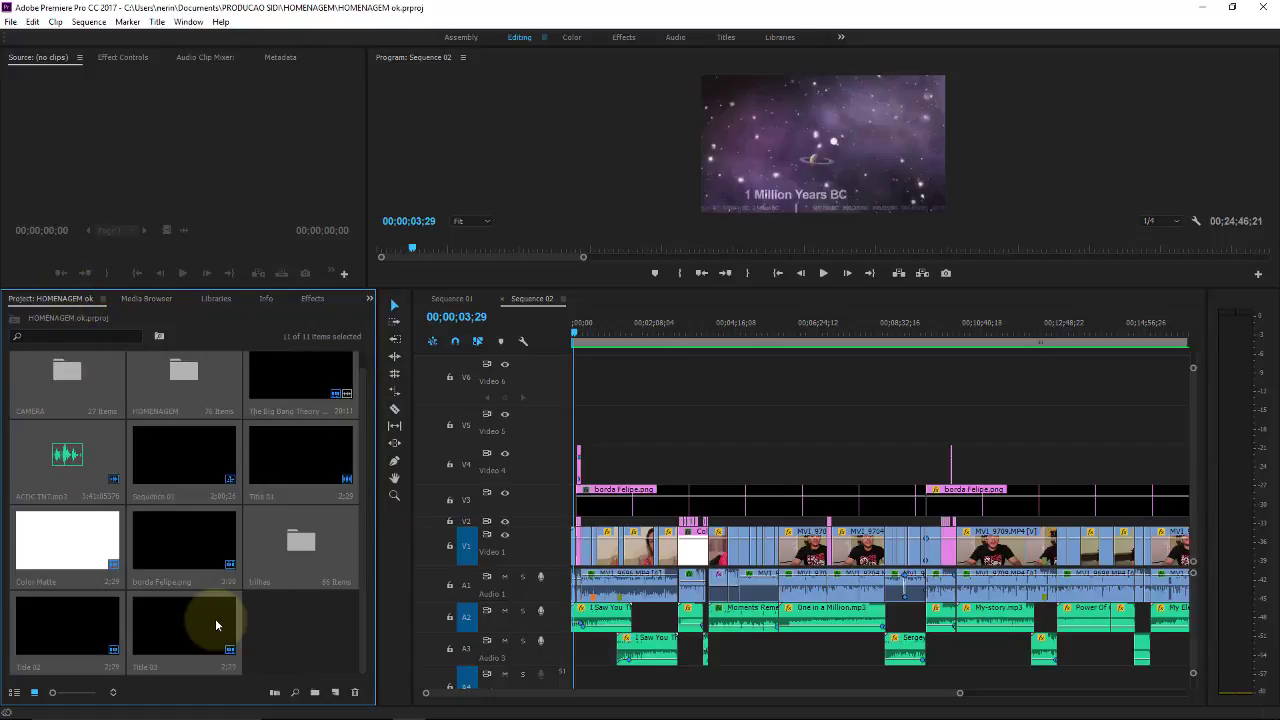
key(Delete)
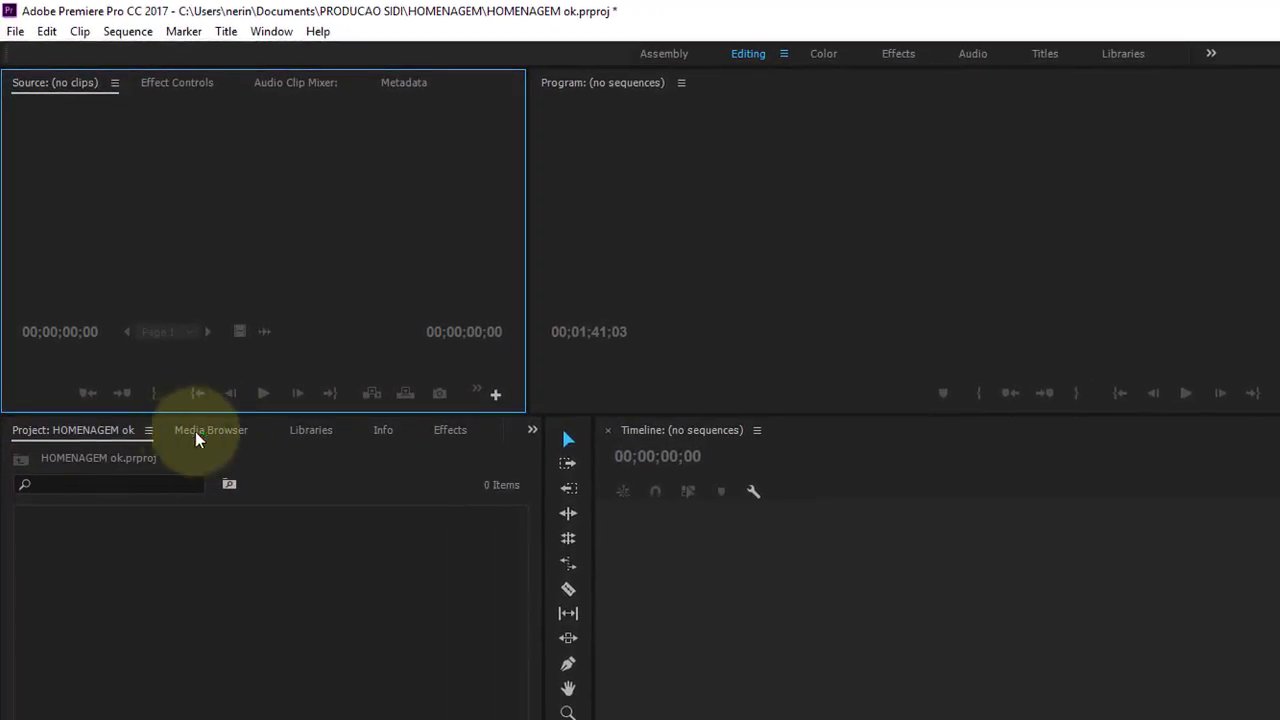
In Media Browser, expand the Users folder and open Documents to list its subfolders
click(208, 428)
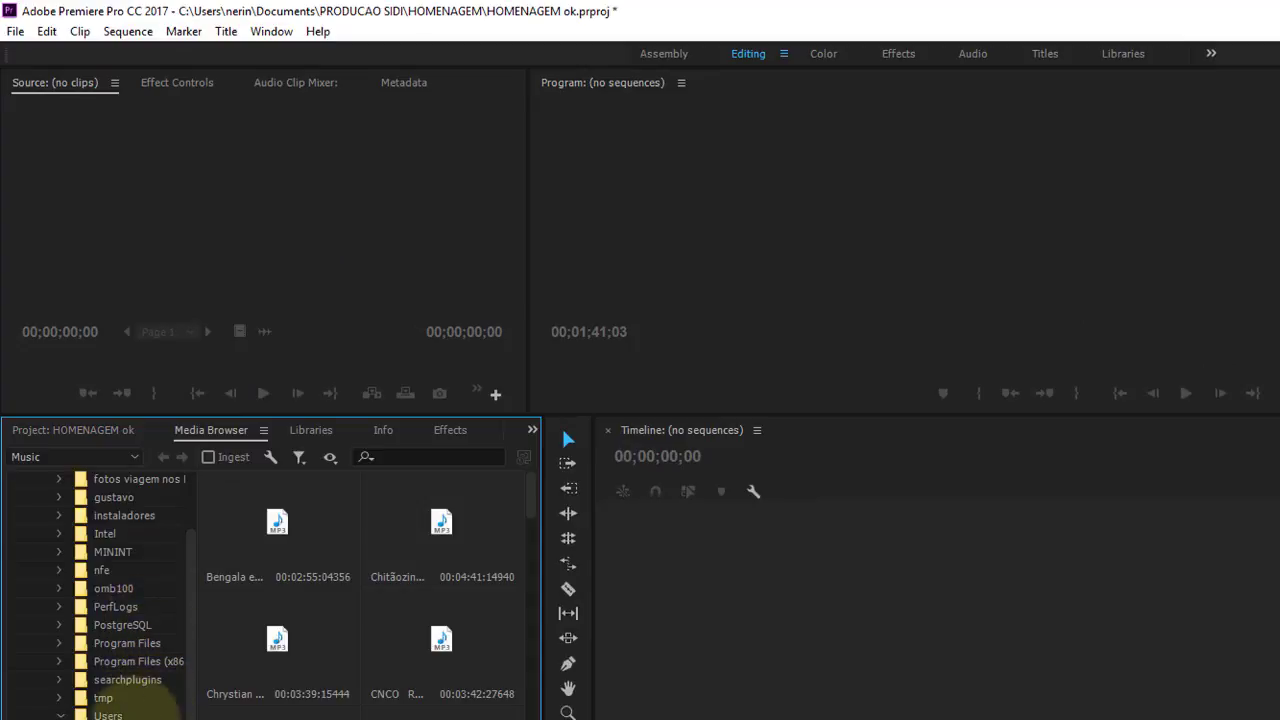
drag(134, 466, 123, 528)
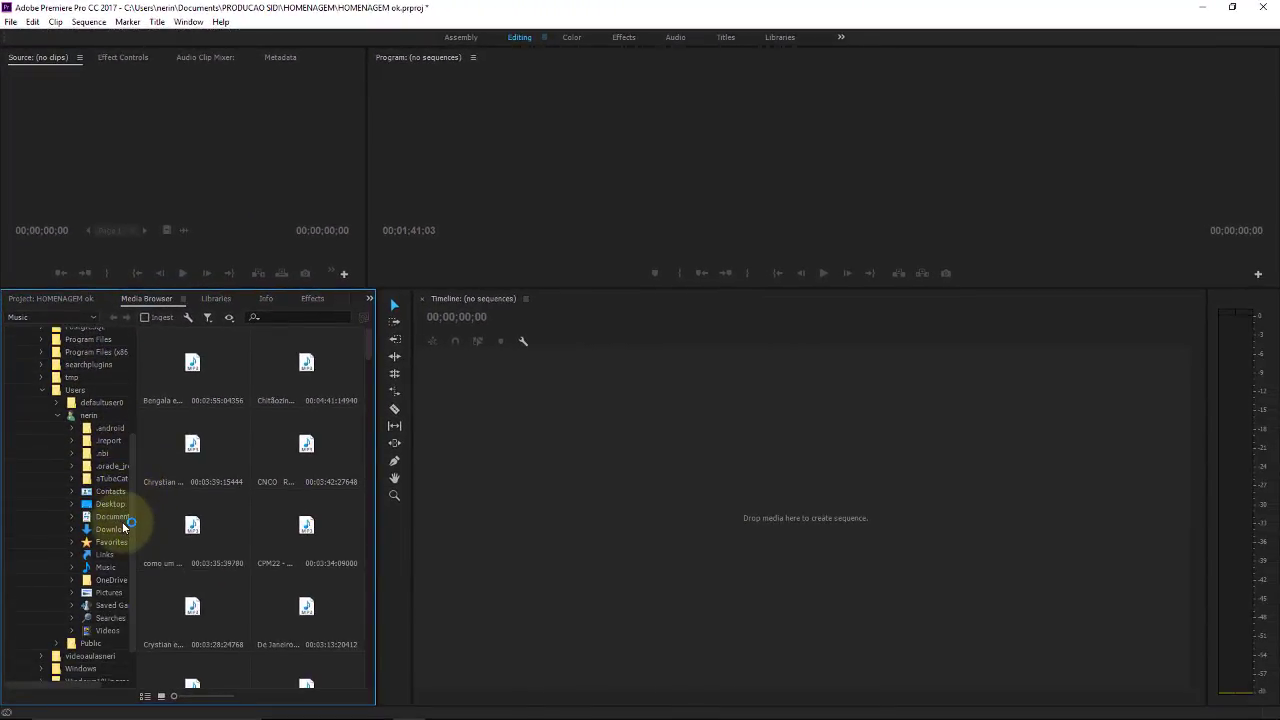
click(41, 391)
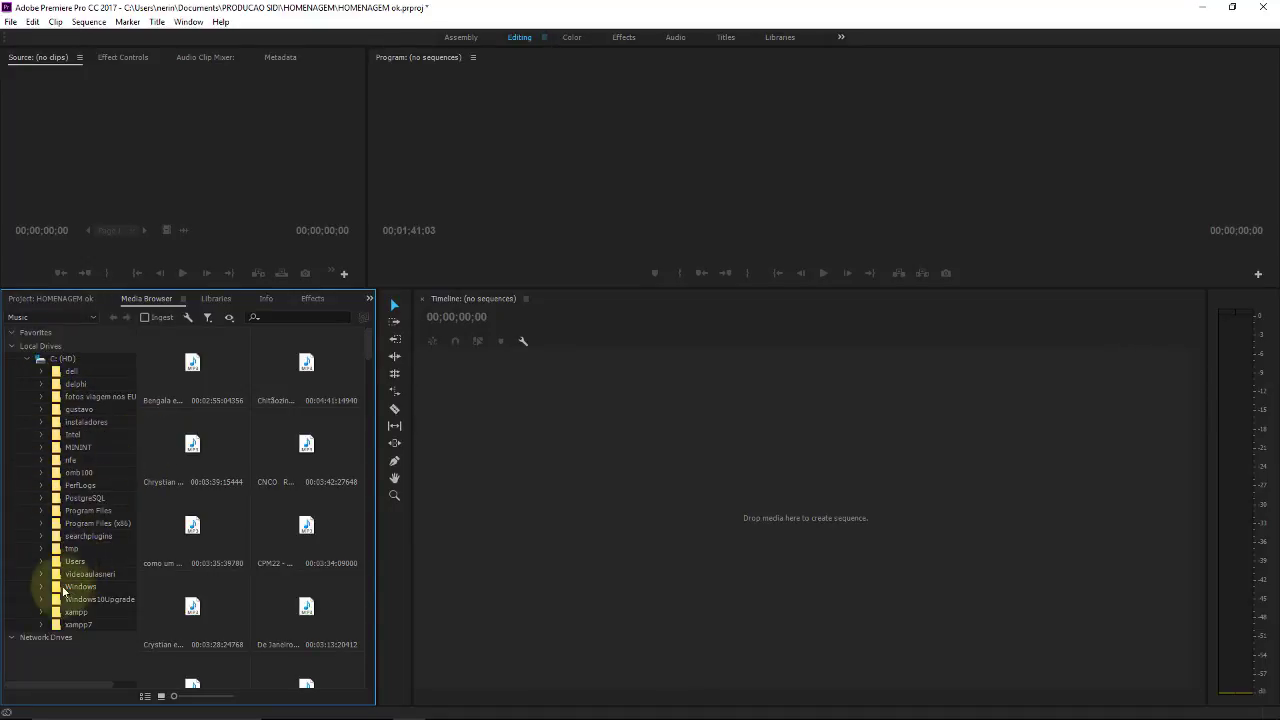
click(41, 561)
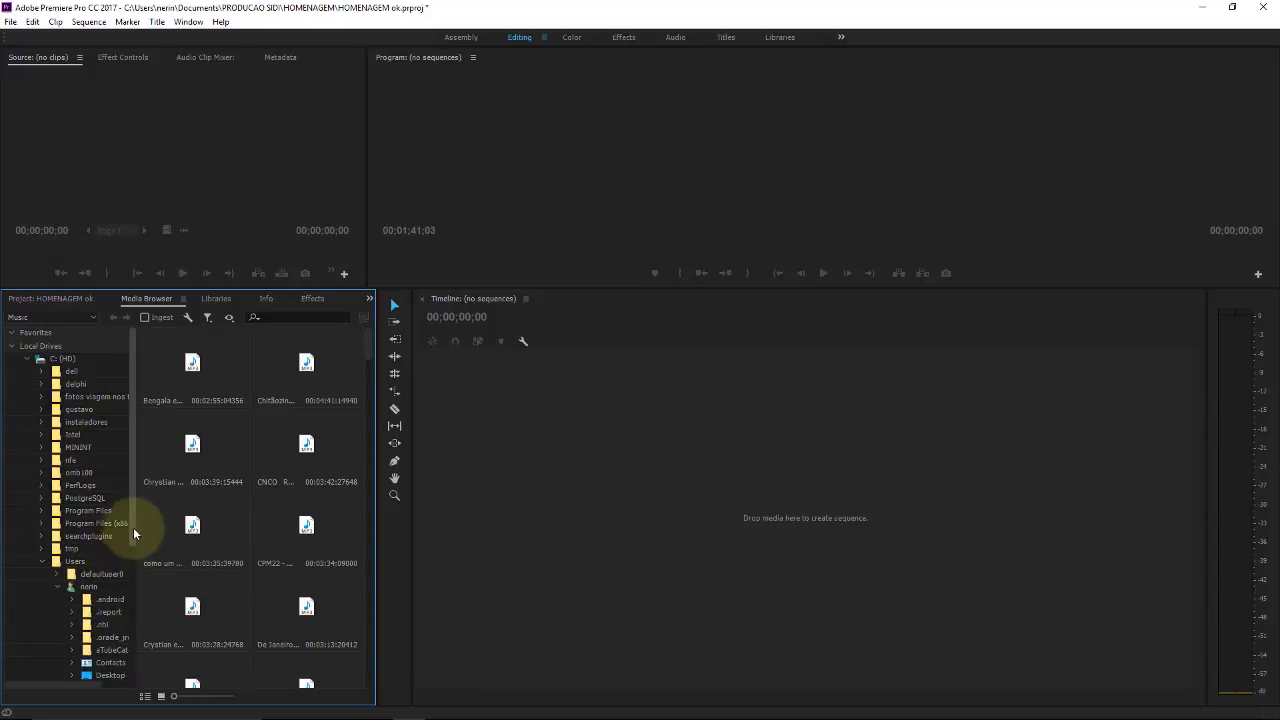
mouse_move(133, 499)
mouse_down()
mouse_move(130, 544)
mouse_move(86, 586)
mouse_up()
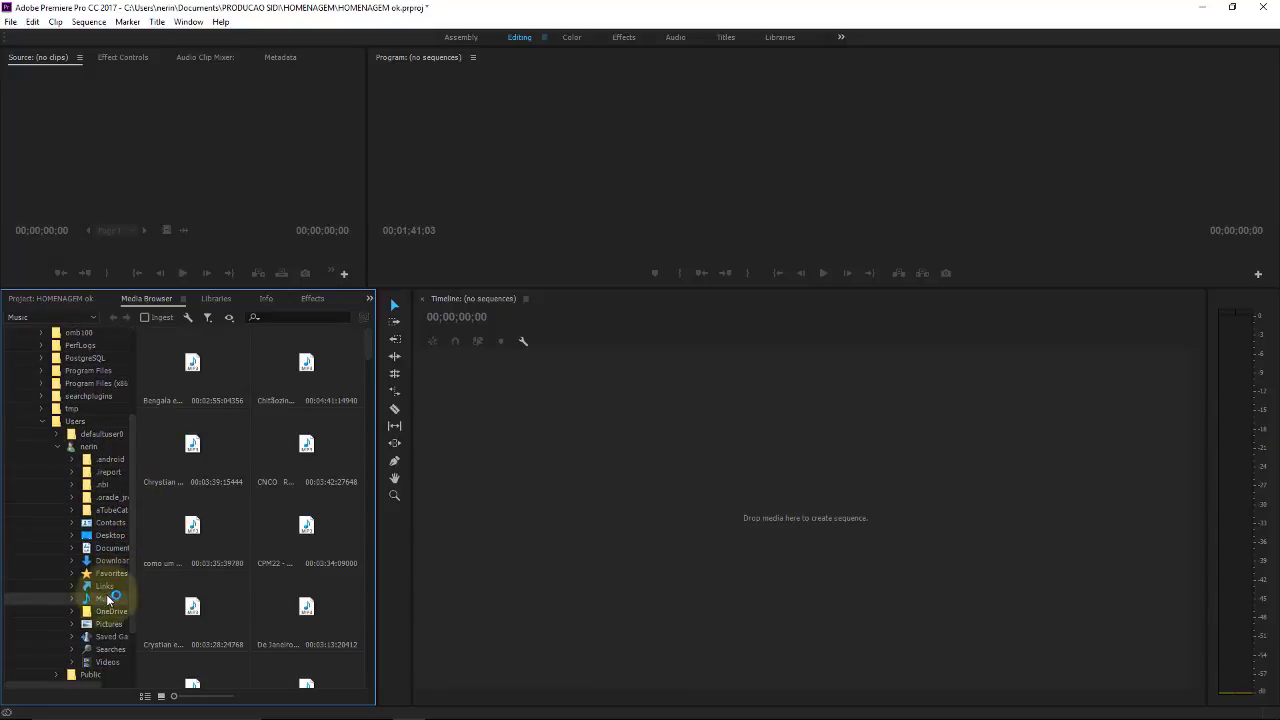
drag(62, 688, 92, 686)
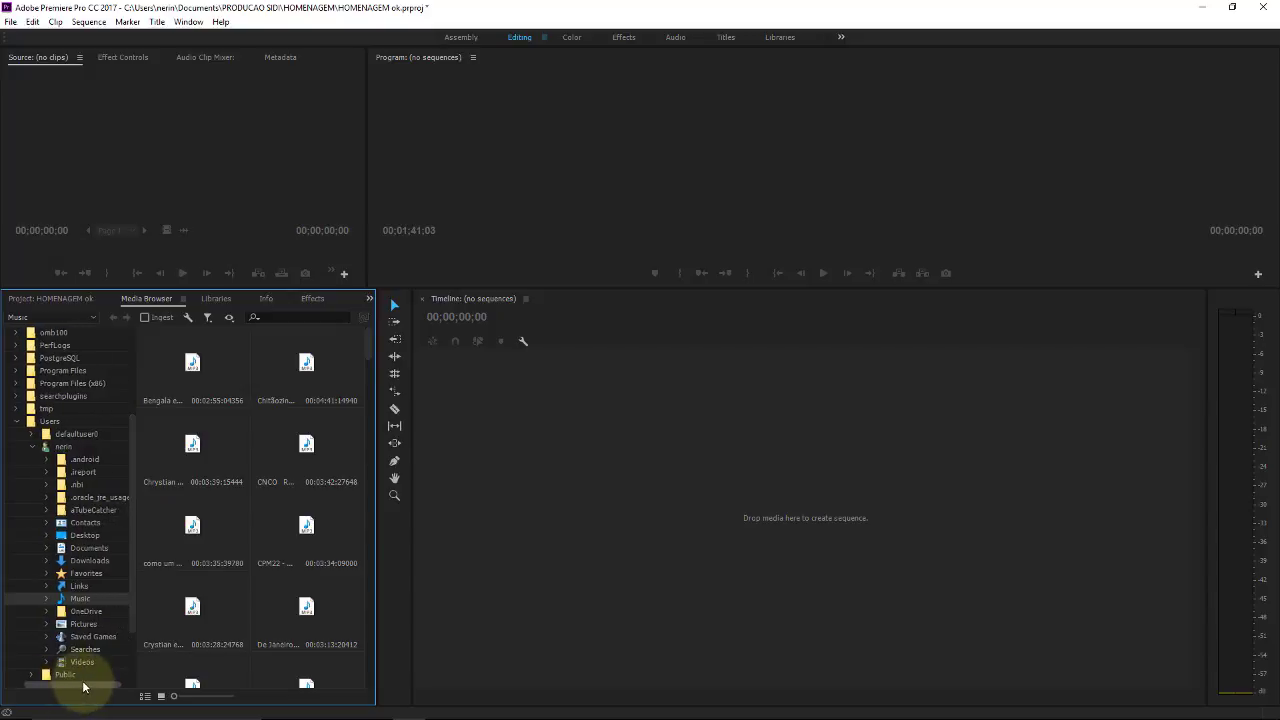
click(88, 551)
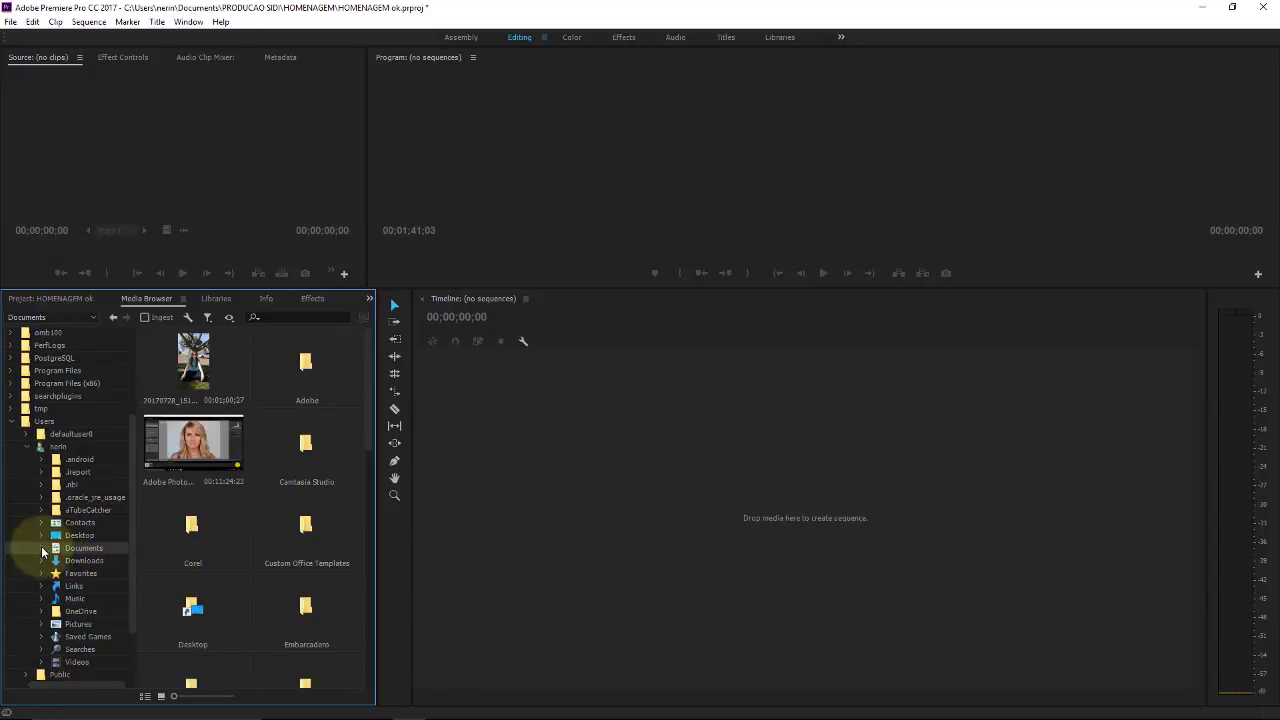
click(42, 548)
Open PRODUCAO SIDI > HOMENAGEM and widen the browsing panel to three columns
drag(135, 455, 123, 510)
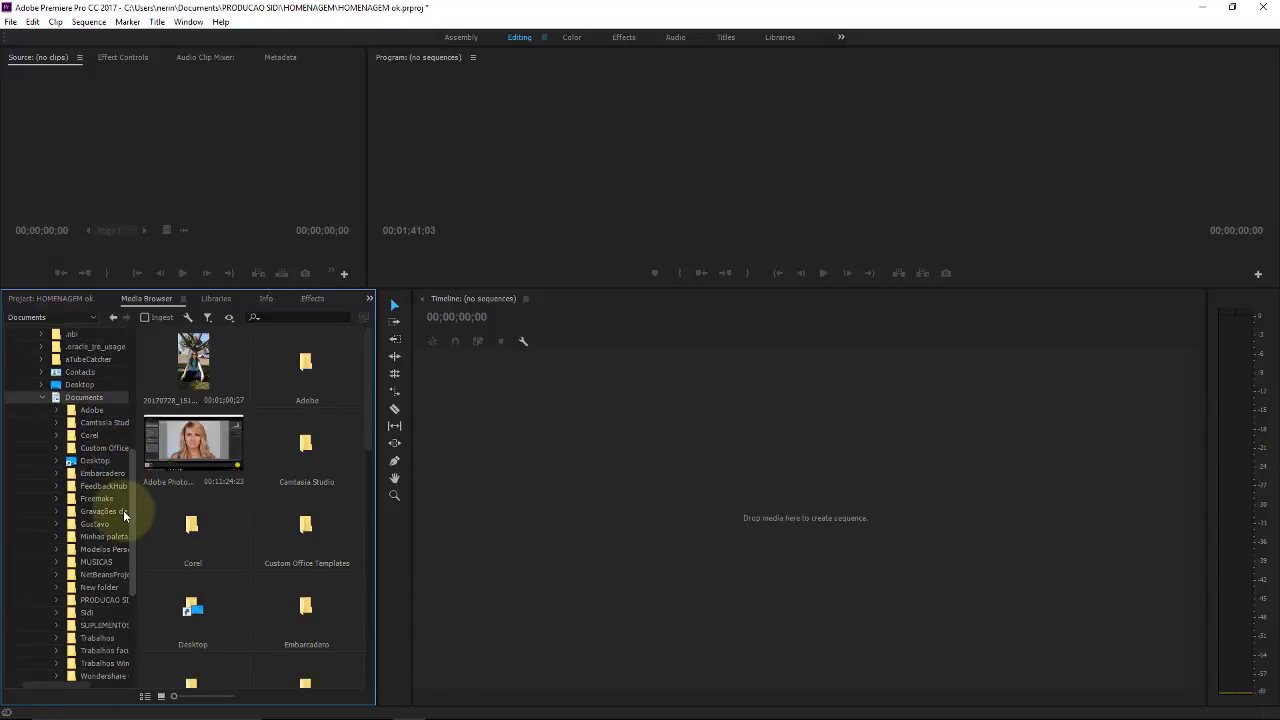
click(90, 601)
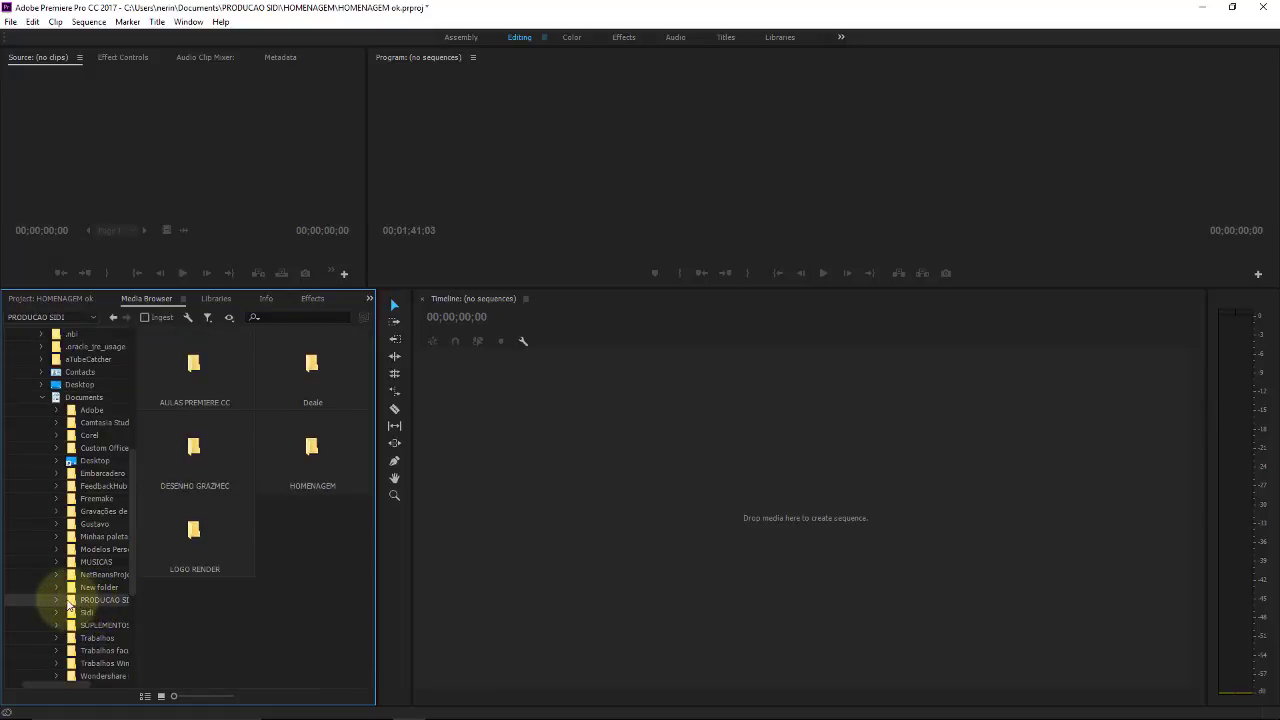
click(57, 600)
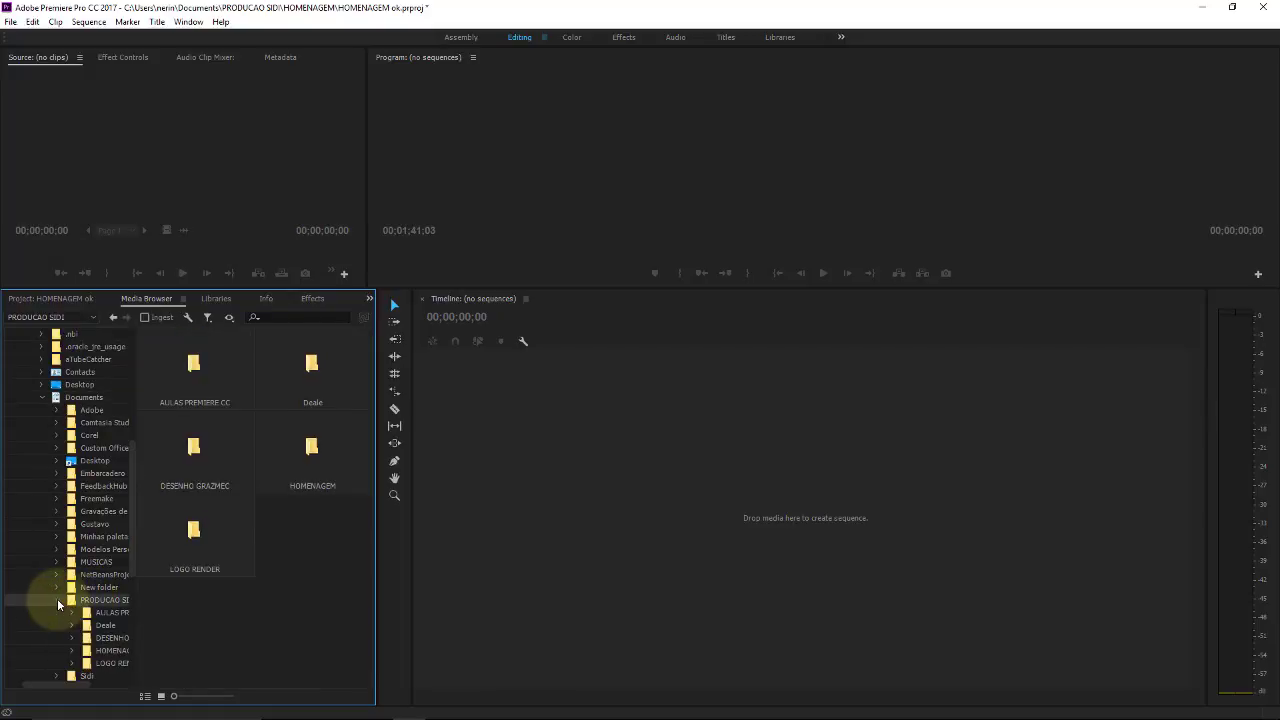
click(110, 650)
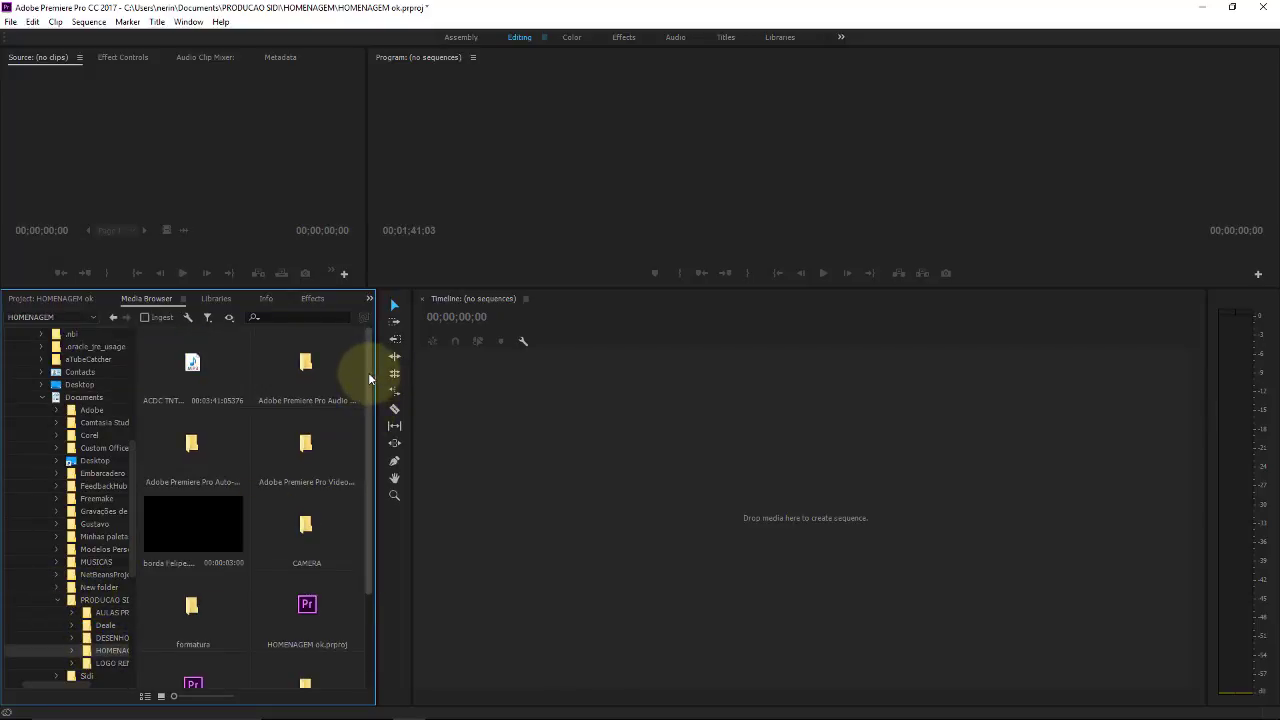
drag(368, 372, 371, 373)
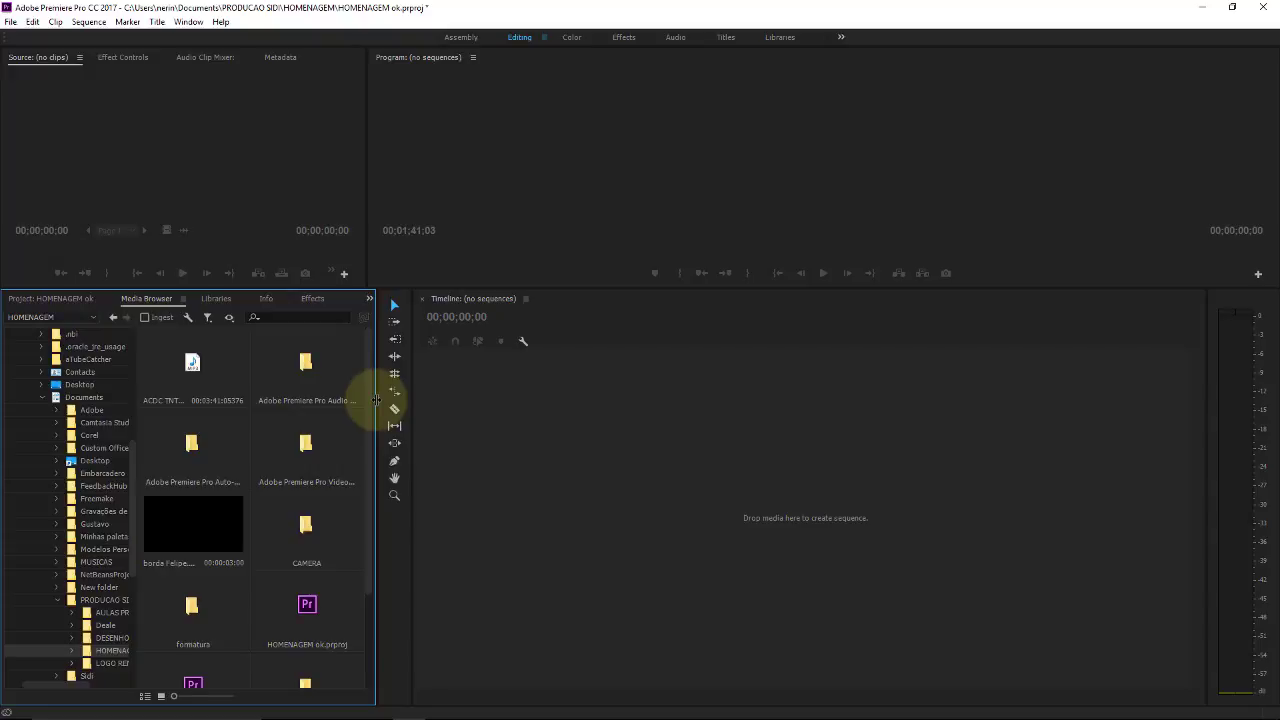
mouse_move(376, 399)
mouse_down()
mouse_move(461, 395)
mouse_move(440, 392)
mouse_up()
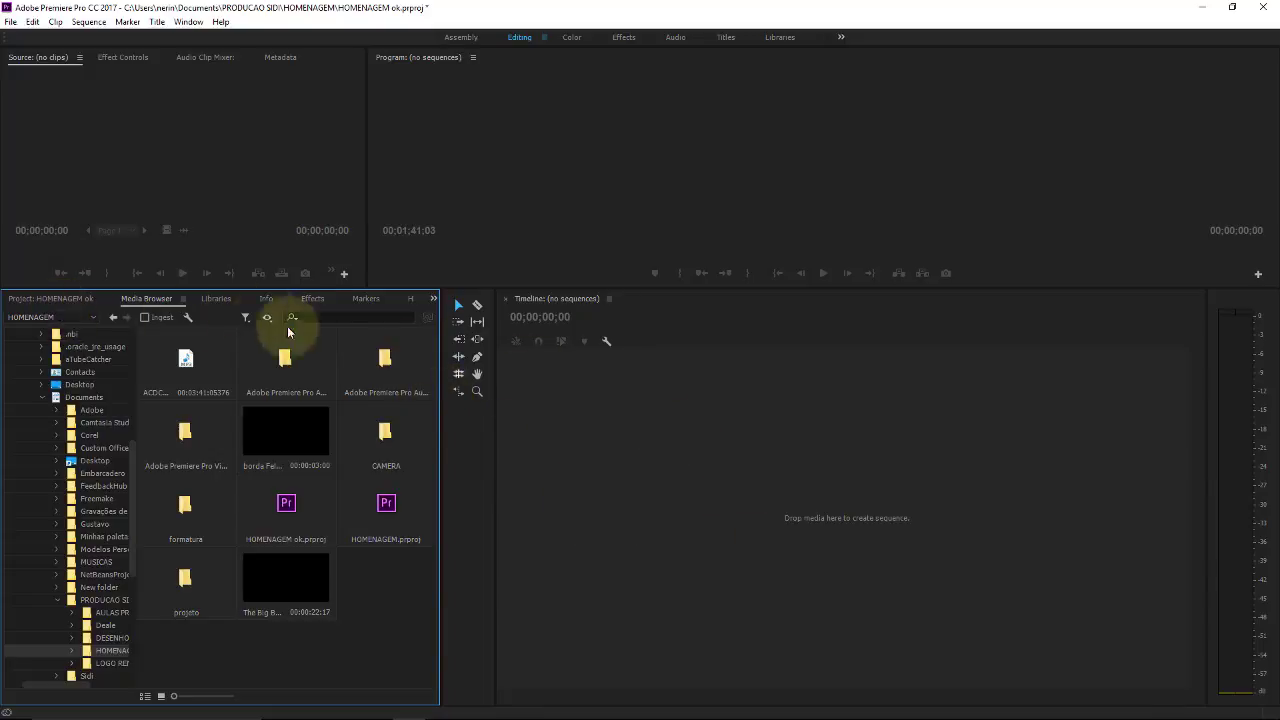
Create a new AVCHD 1080p sequence, Sequence 03, from the Project panel's New Item menu
click(45, 298)
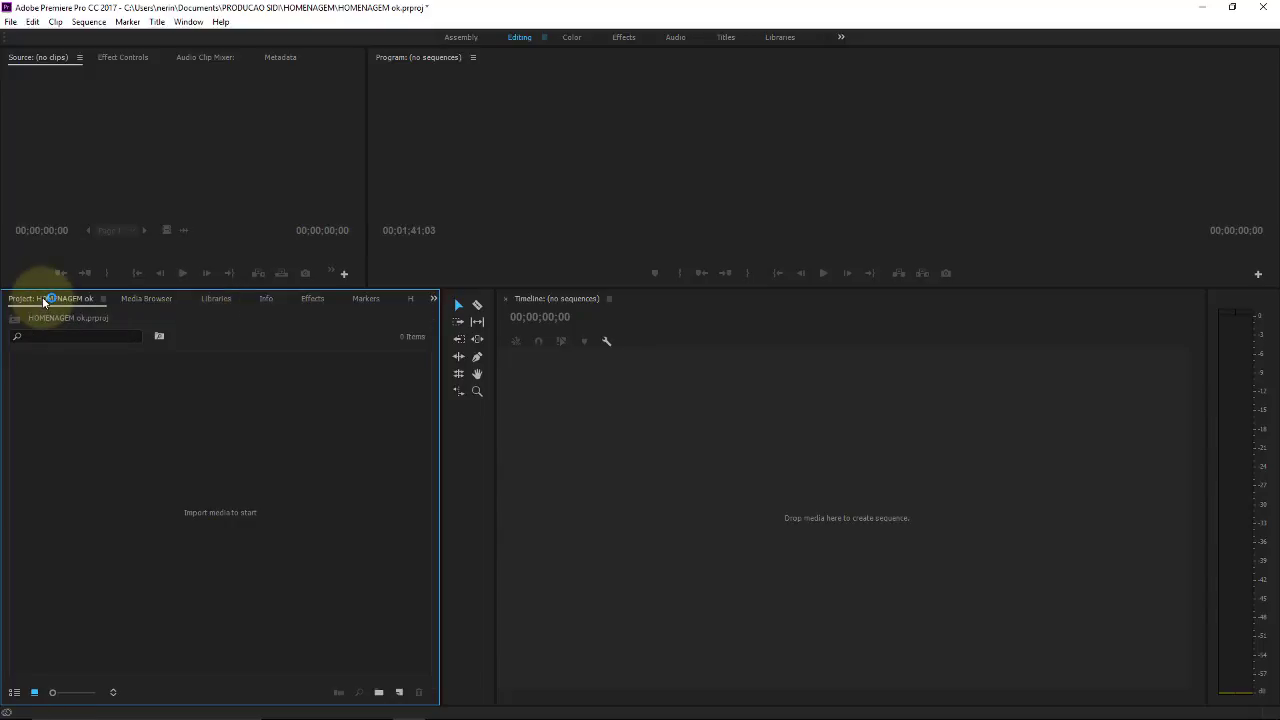
click(399, 692)
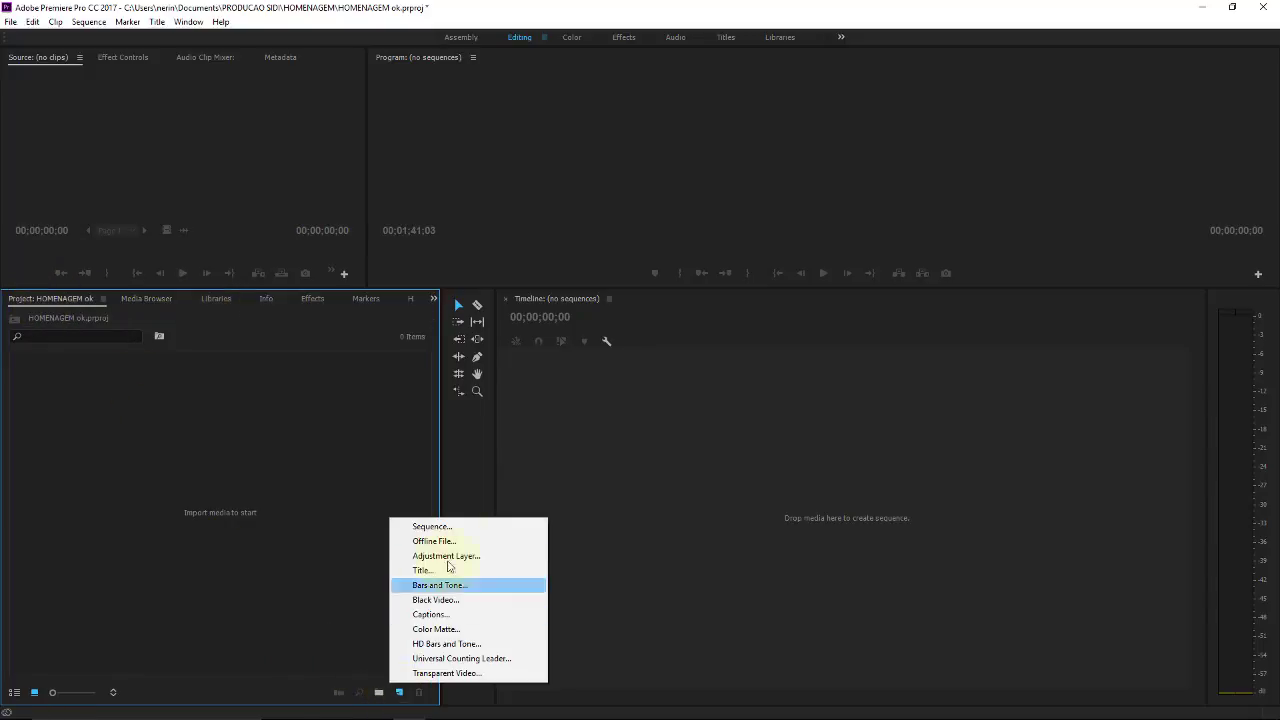
click(463, 526)
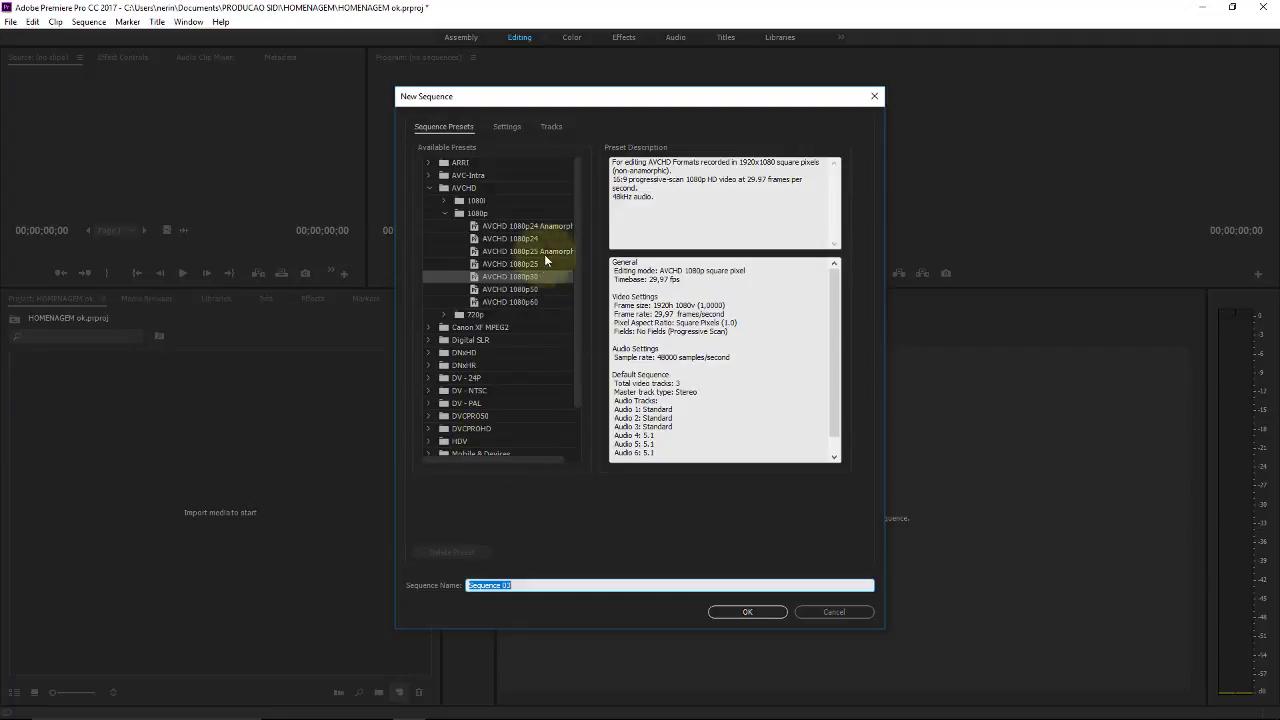
click(749, 613)
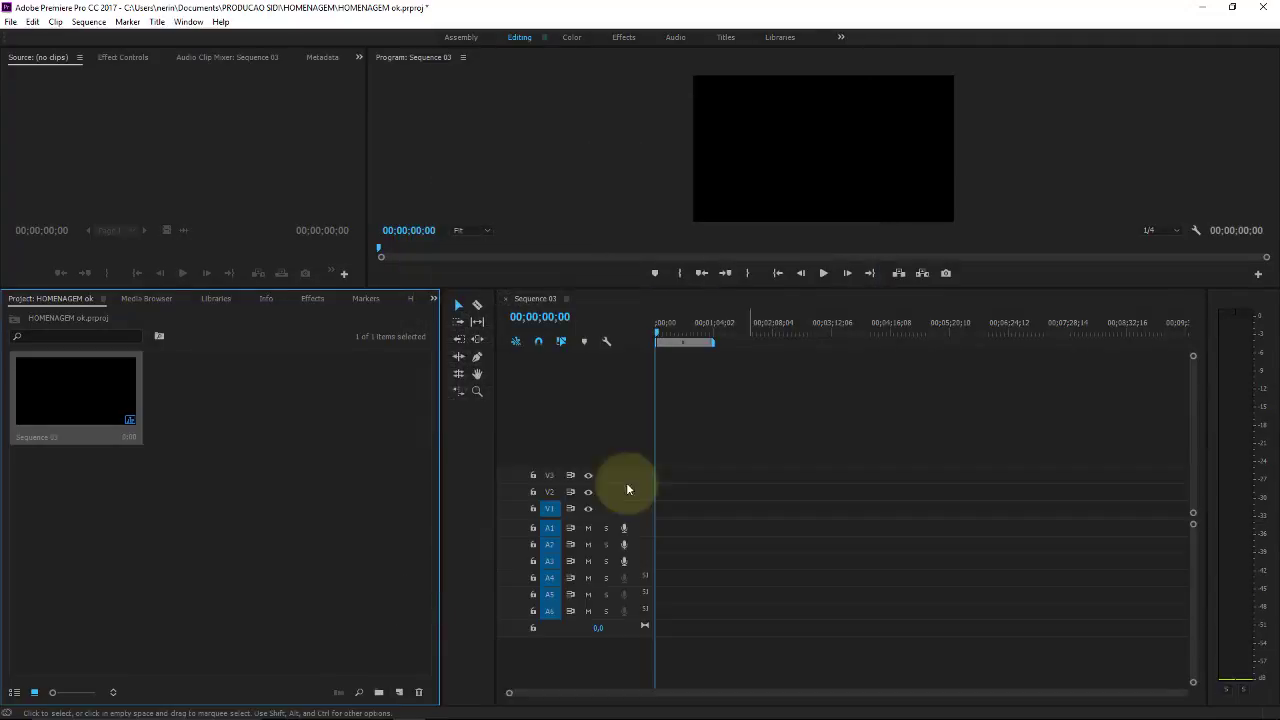
click(151, 313)
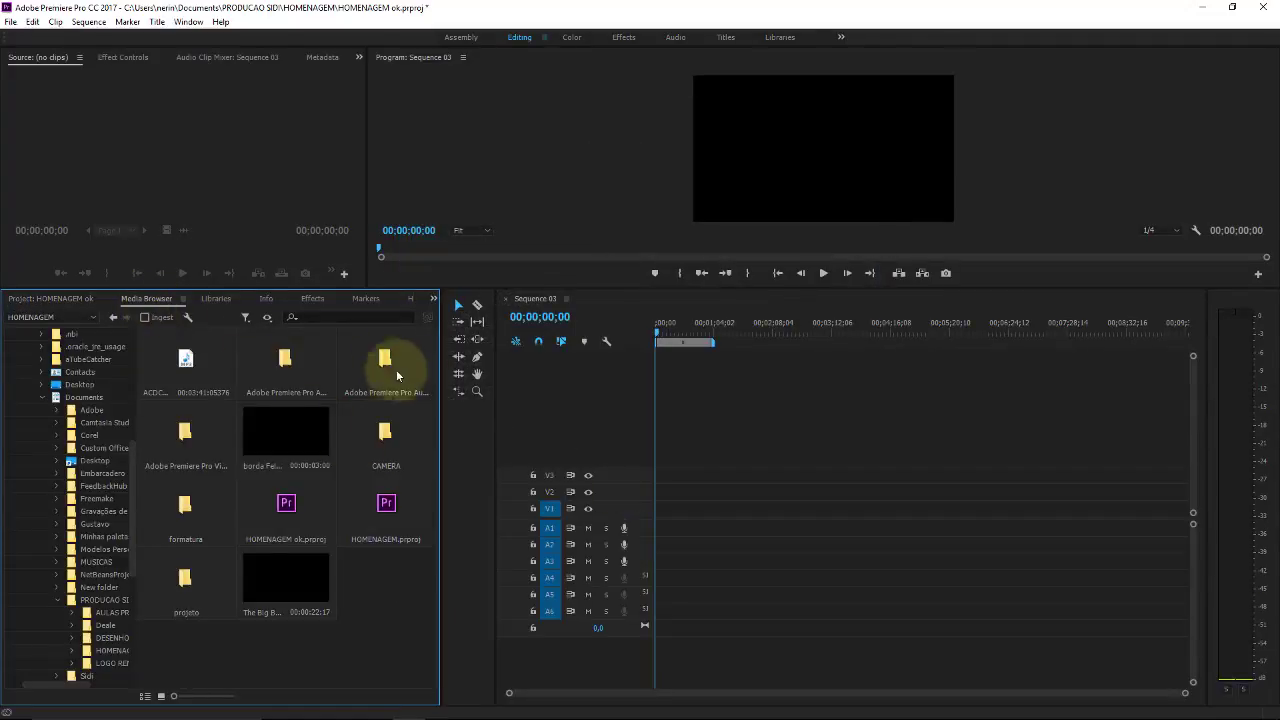
Load CAMERA clip MV1_9685 in the source monitor and set its in point near two seconds
double_click(381, 432)
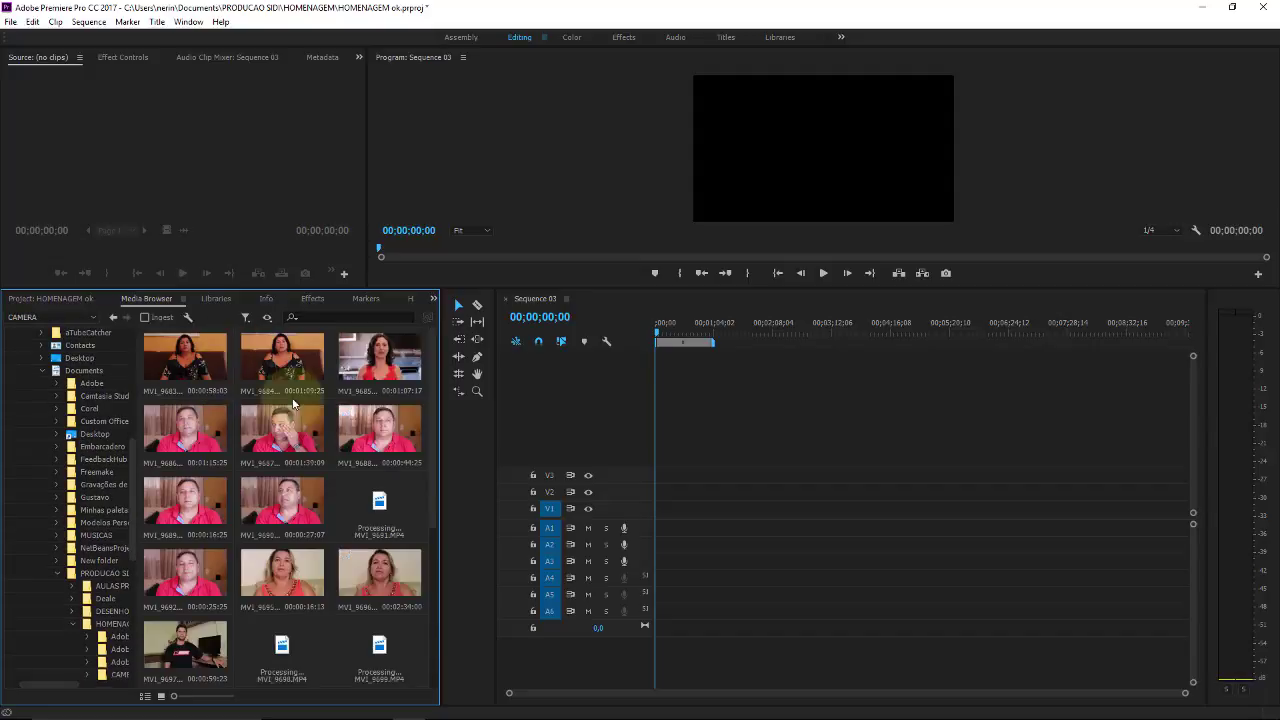
double_click(376, 358)
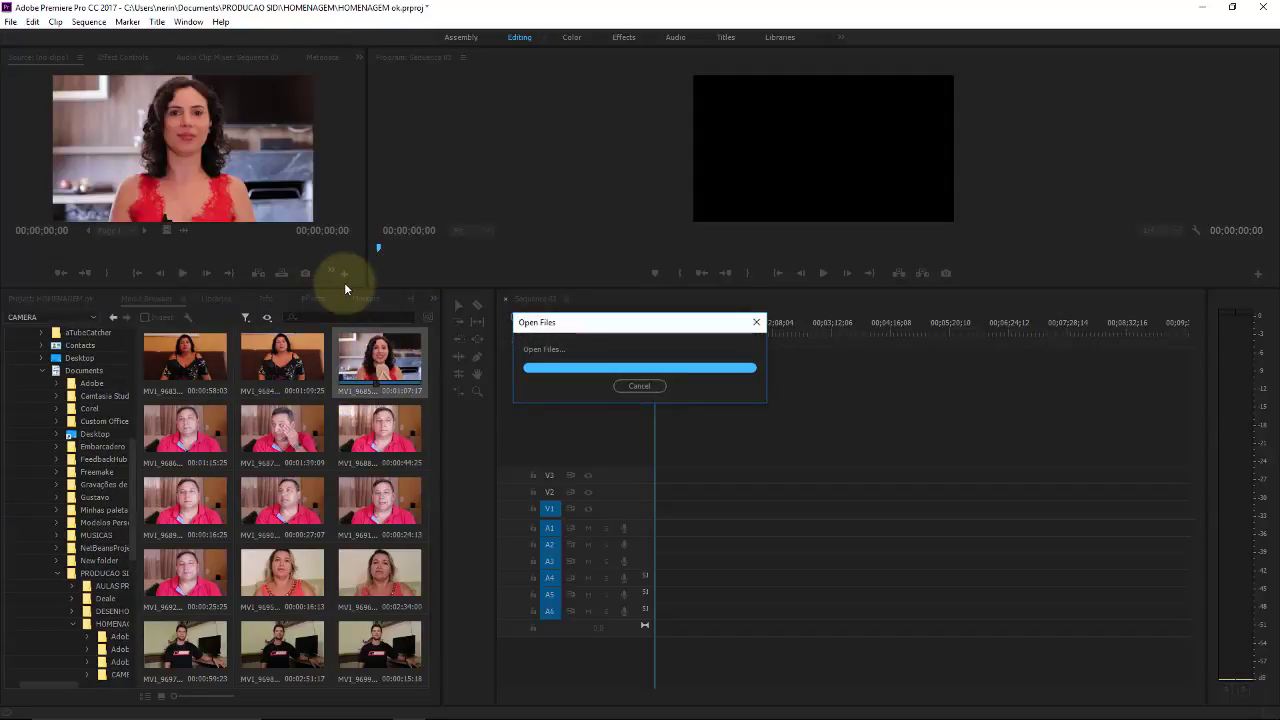
click(24, 251)
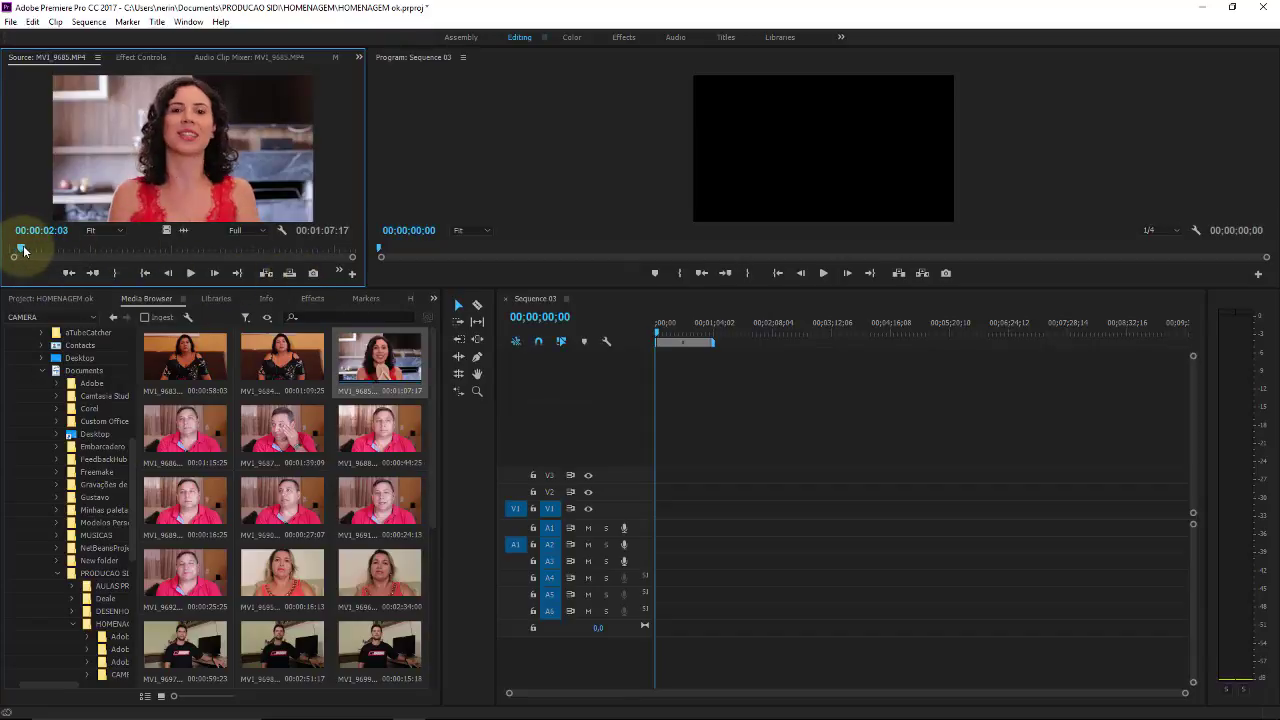
key(i)
drag(24, 248, 131, 248)
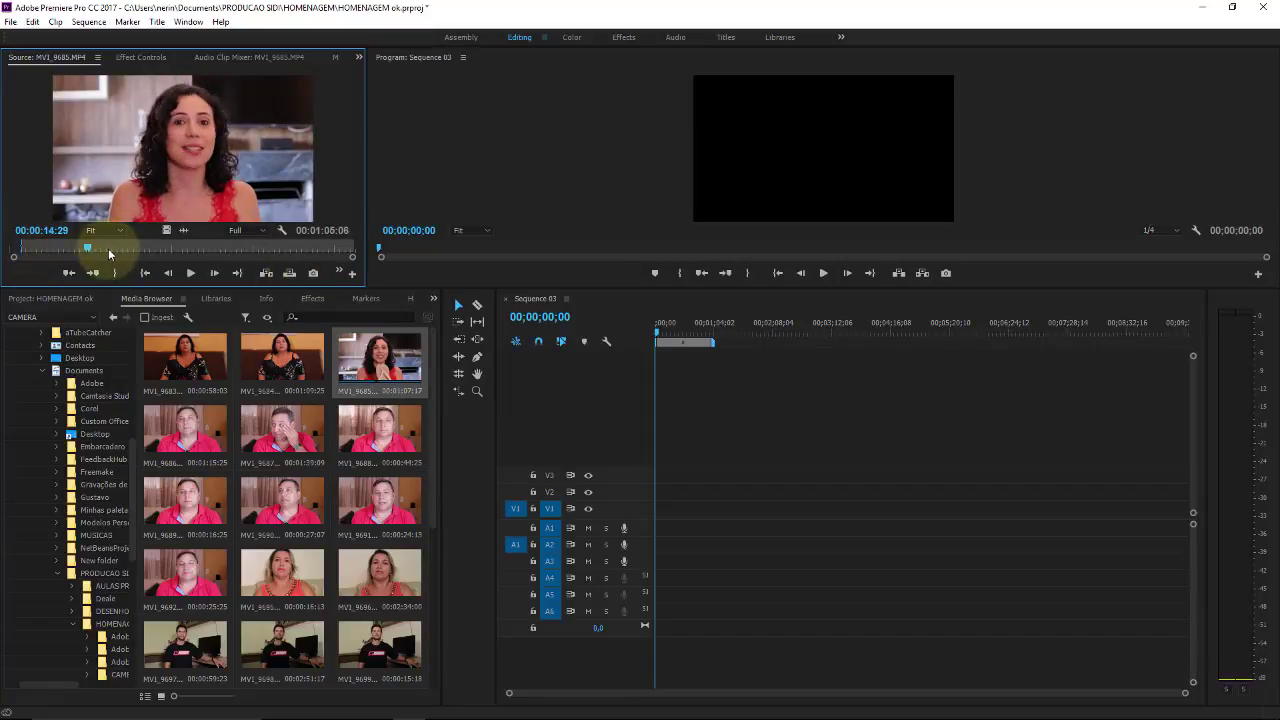
Mark the out point of MV1_9685 and place it at the start of Sequence 03
key(o)
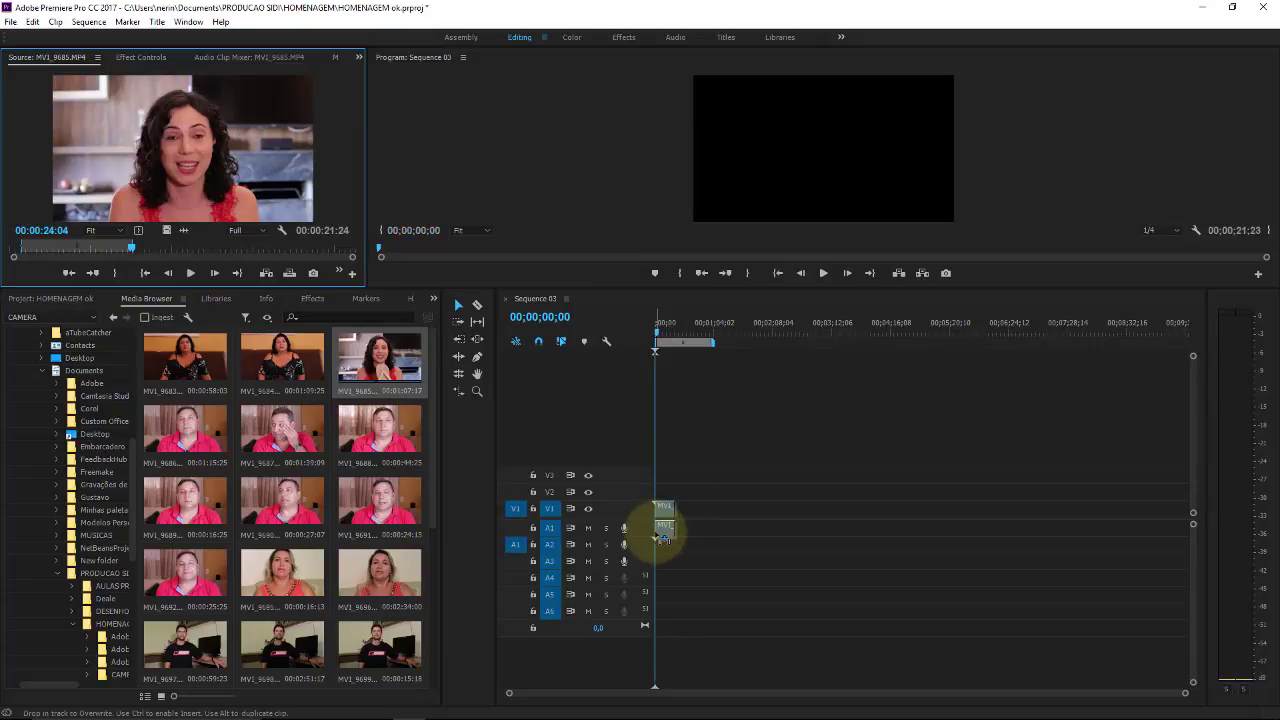
drag(684, 386, 665, 520)
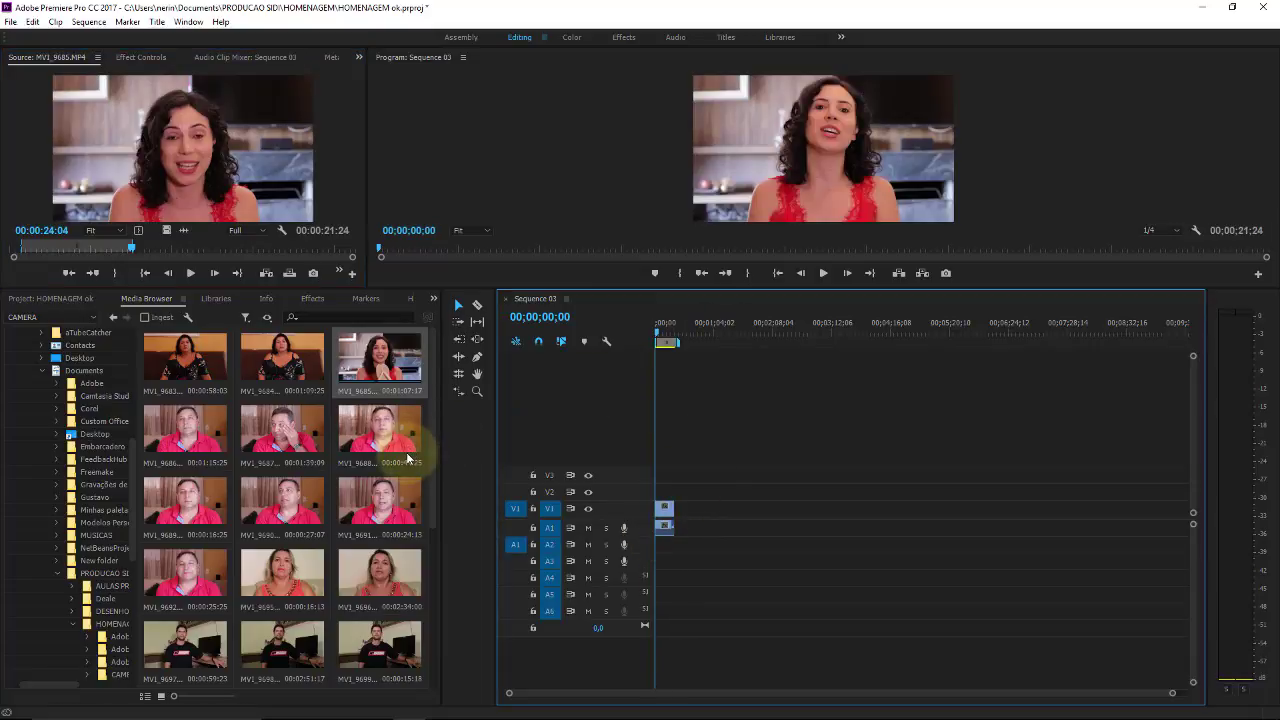
drag(432, 396, 430, 535)
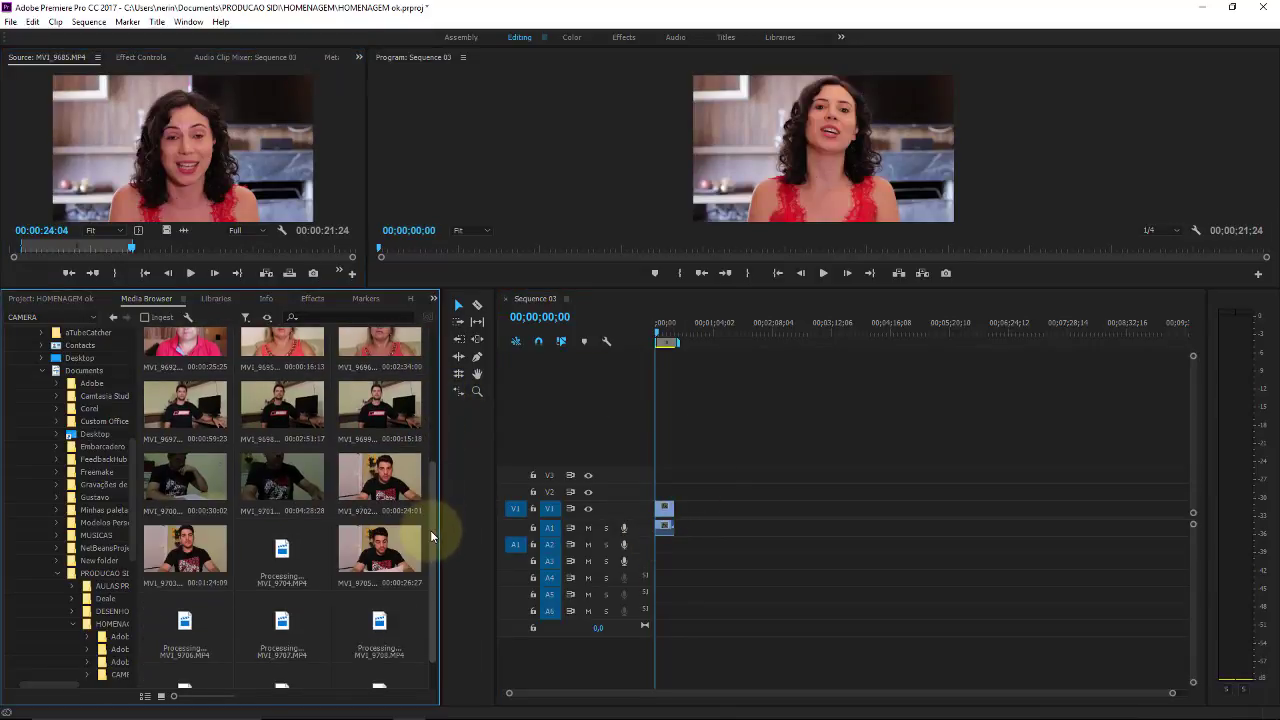
Mark a 00:00:06:28 section of MV1_9699 and add it after the first clip
double_click(363, 393)
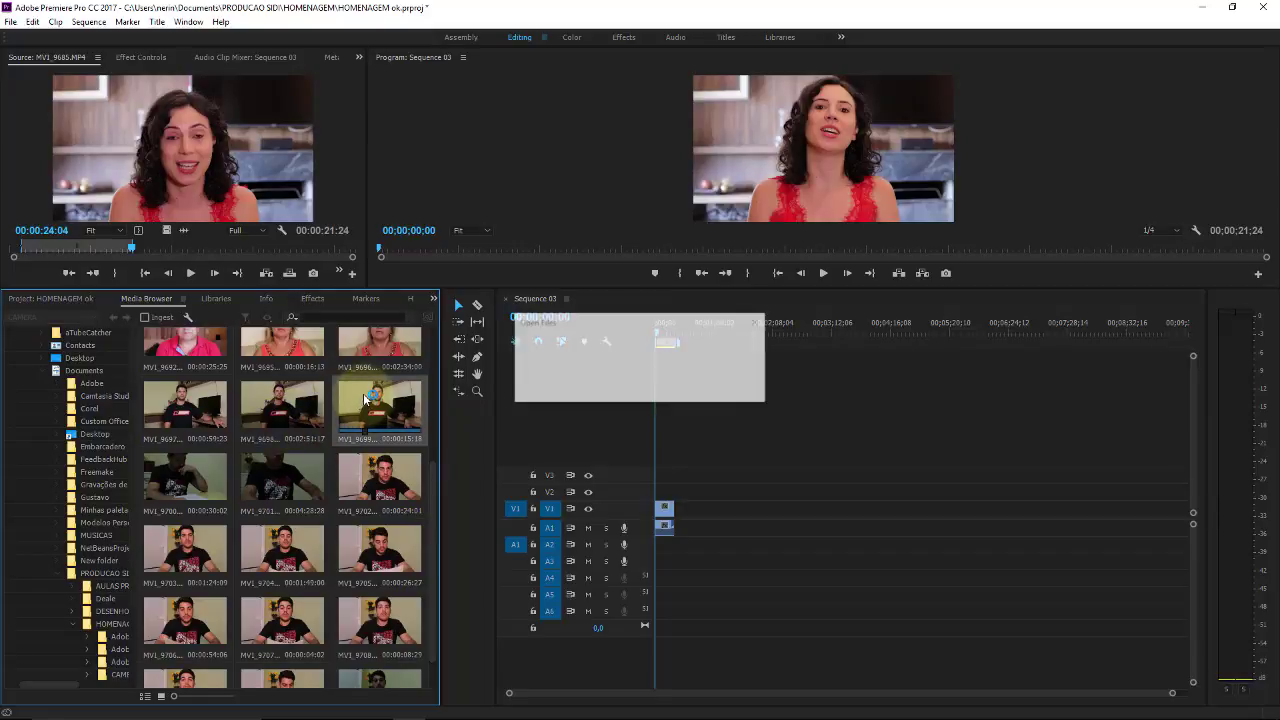
mouse_move(86, 251)
mouse_down()
mouse_move(57, 252)
mouse_move(229, 251)
mouse_up()
key(o)
drag(230, 184, 677, 514)
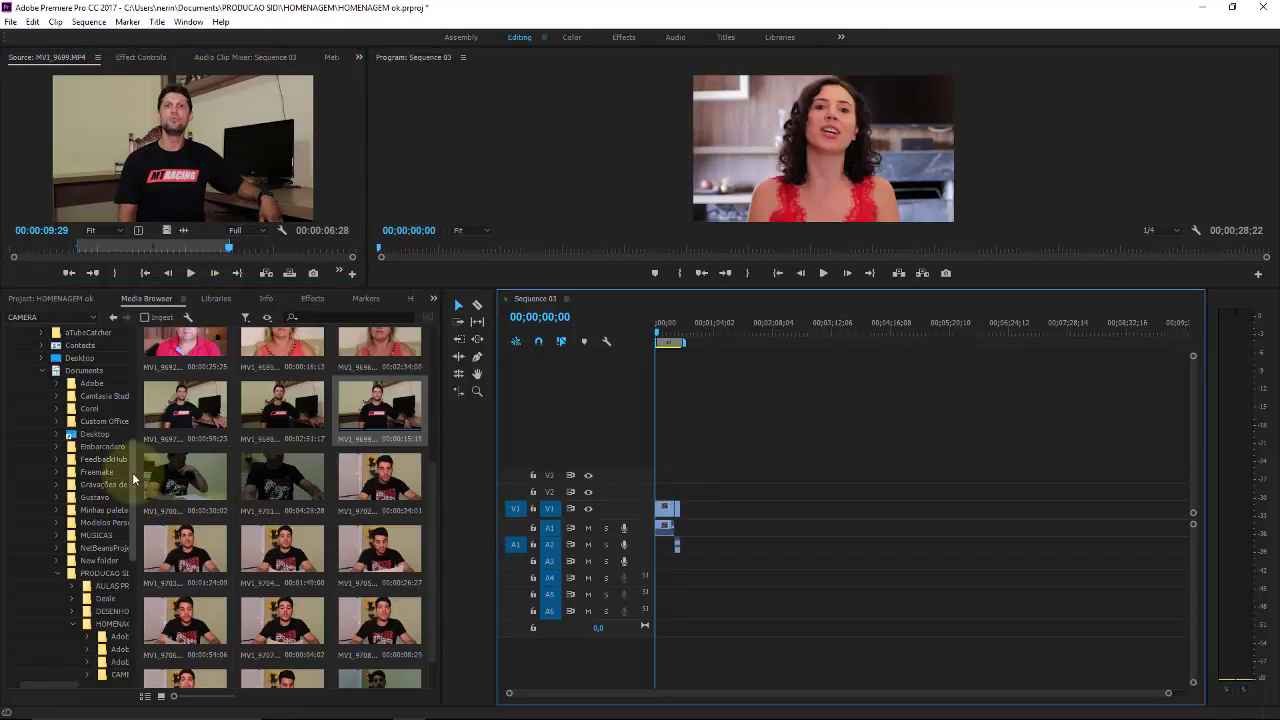
Browse the formatura > HOMENAGEM photo thumbnails, then view the project's three items
scroll(115, 500, down, 5)
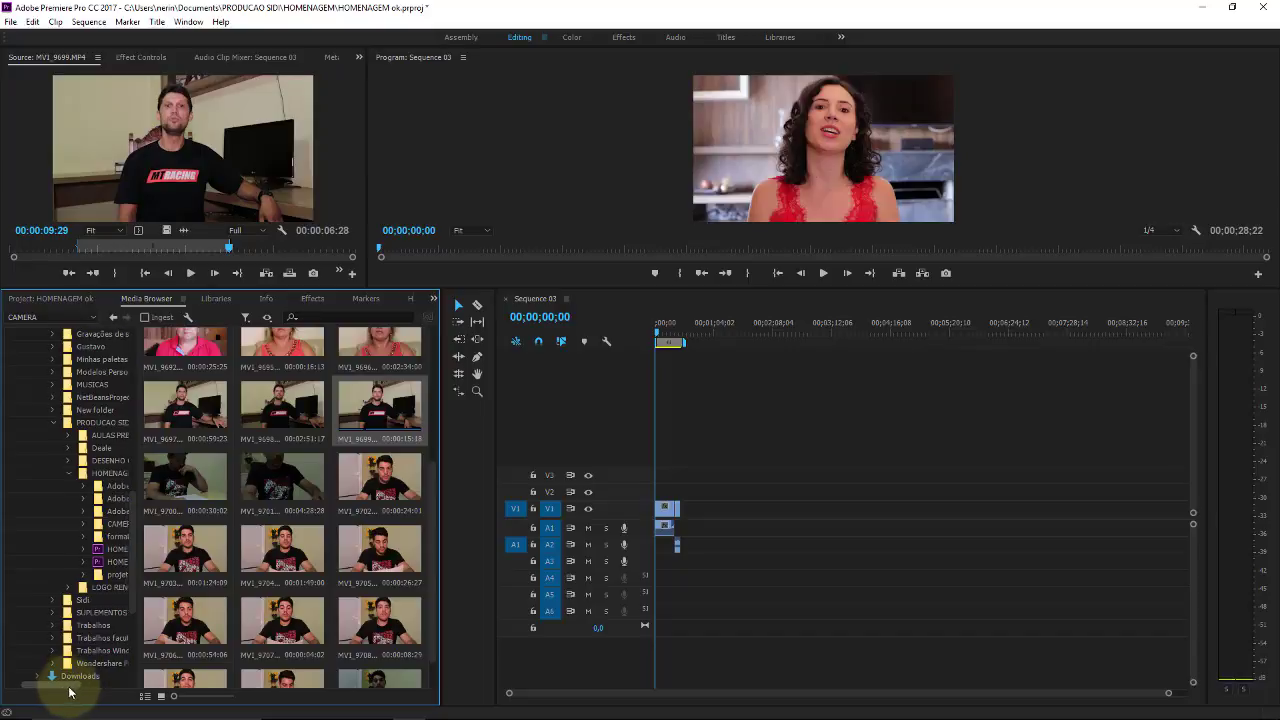
drag(70, 688, 105, 686)
click(47, 537)
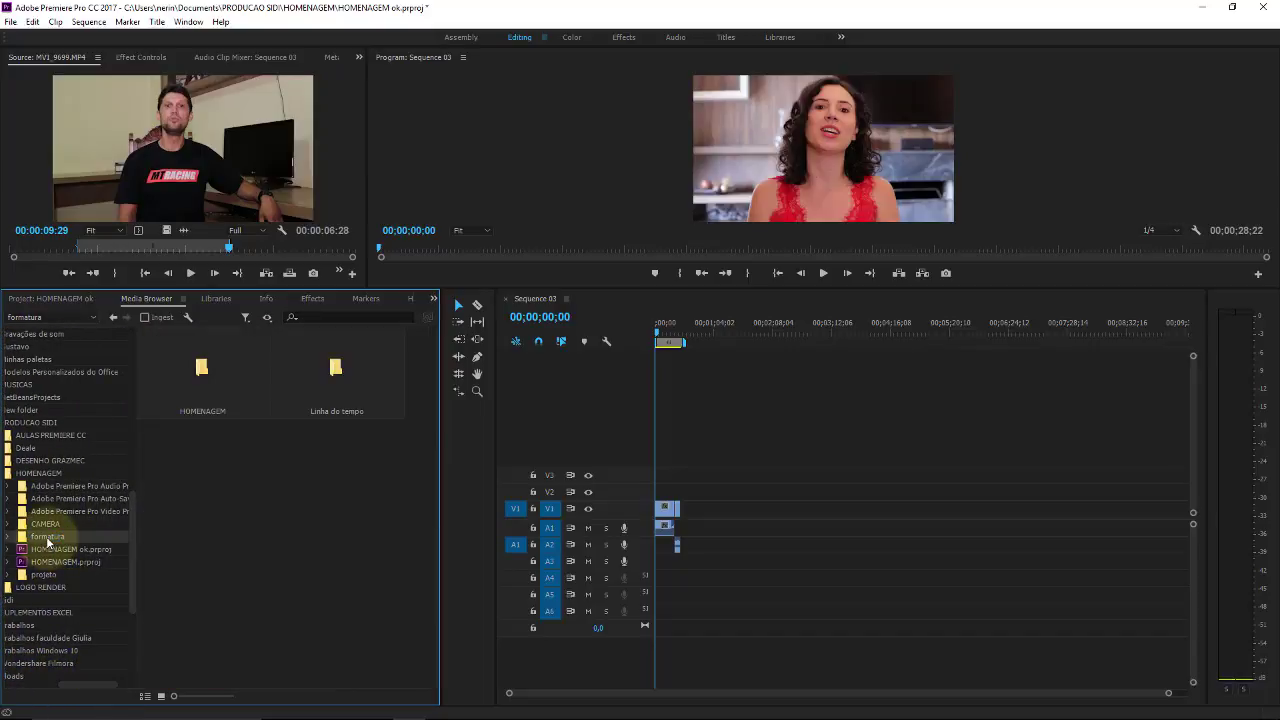
double_click(207, 375)
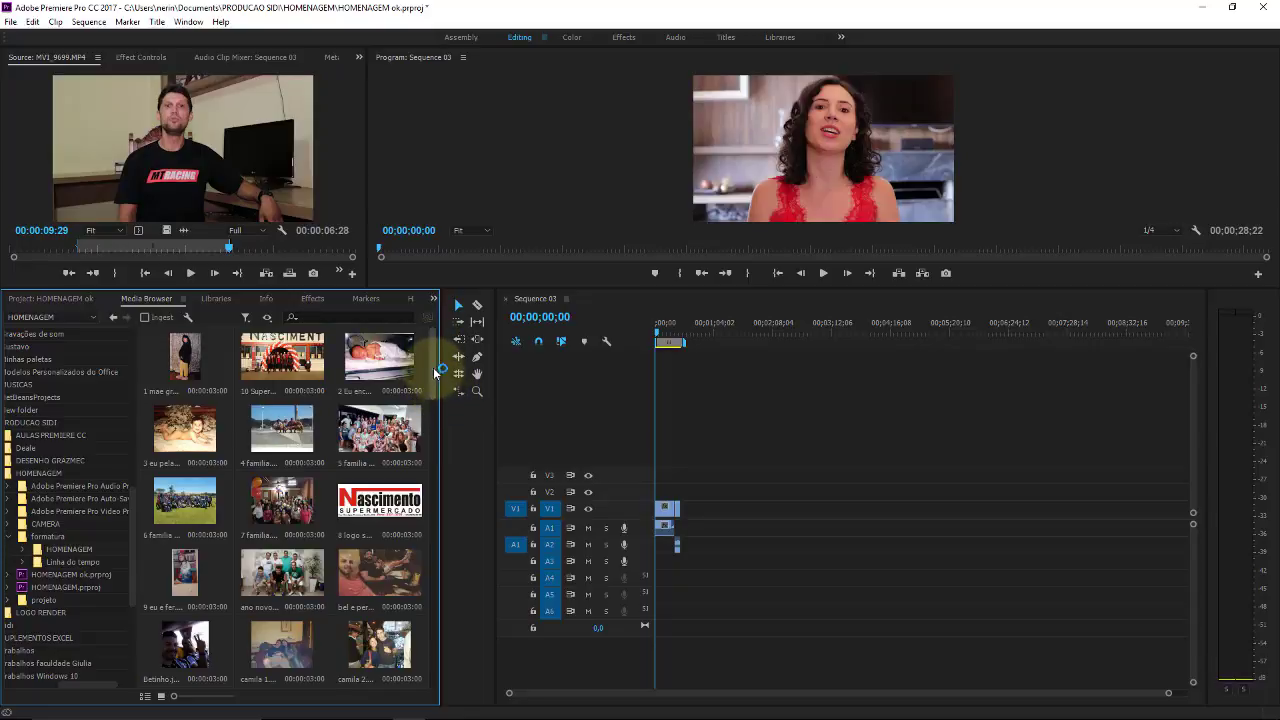
scroll(323, 500, down, 5)
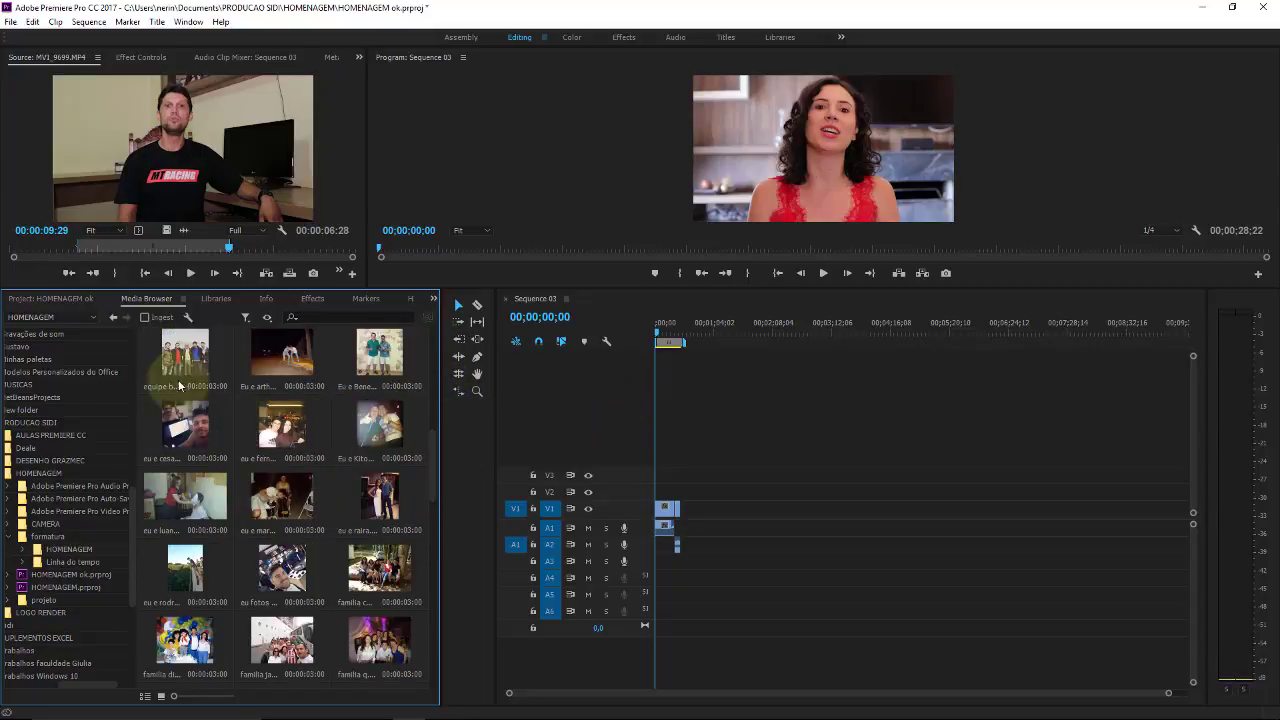
click(74, 299)
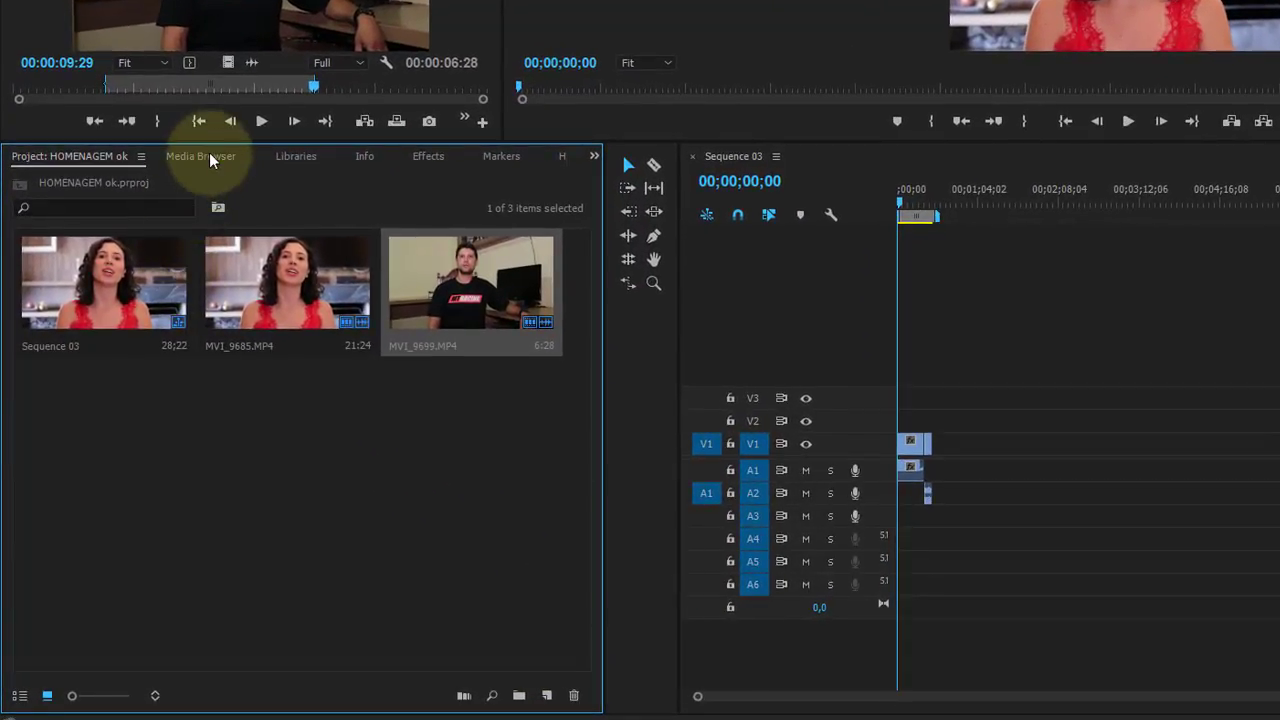
Switch between Media Browser and Project, ending on the HOMENAGEM photos of 00:00:03:00 each
click(205, 156)
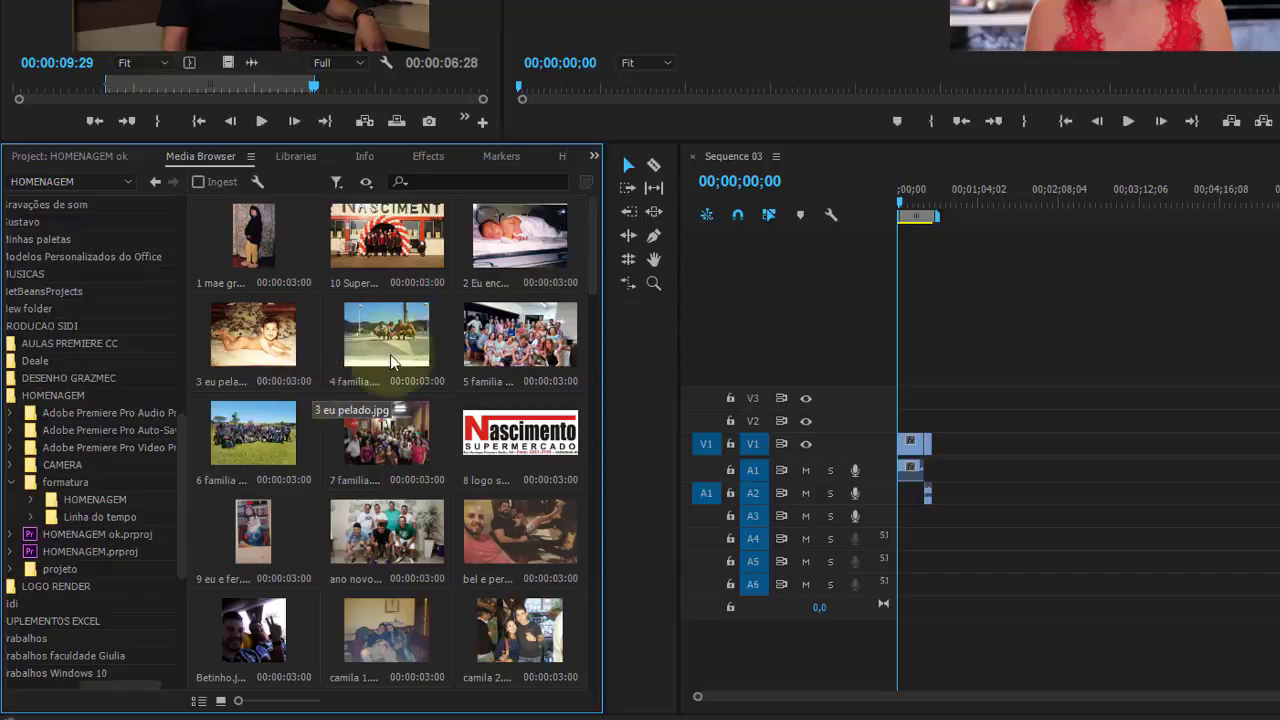
mouse_move(594, 221)
mouse_down()
mouse_move(599, 359)
mouse_move(615, 235)
mouse_up()
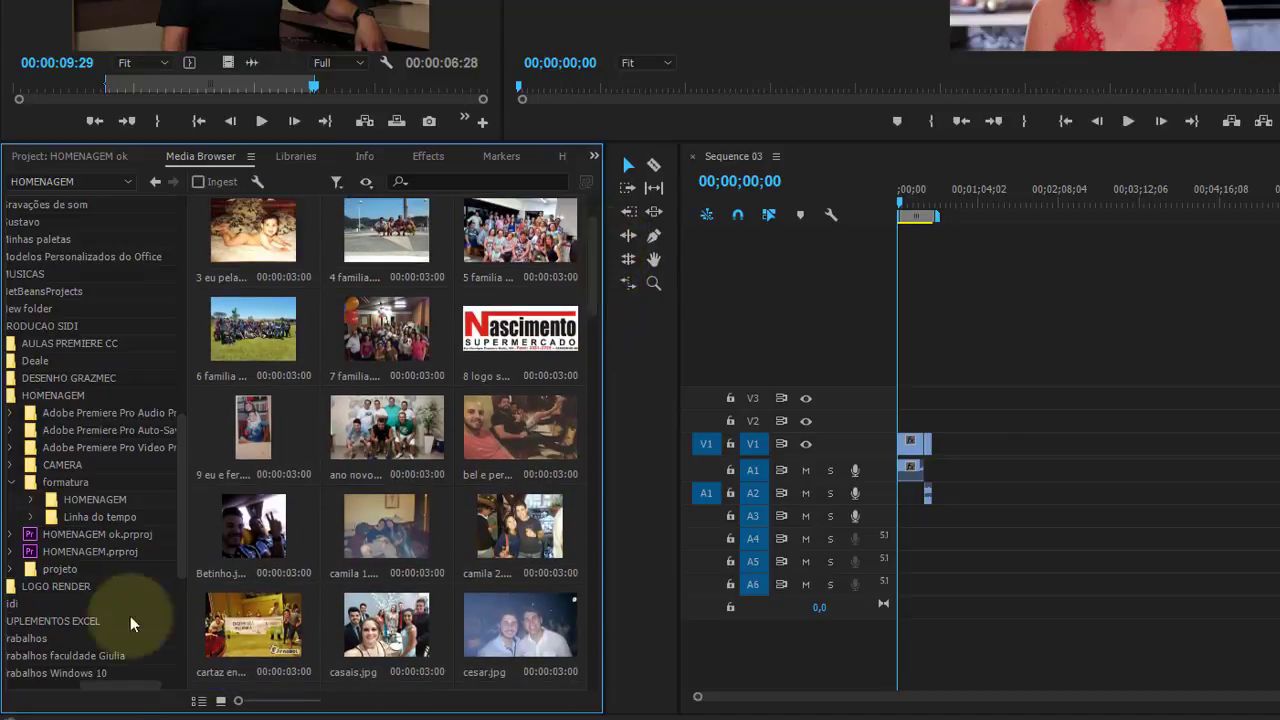
drag(118, 696, 71, 686)
click(98, 160)
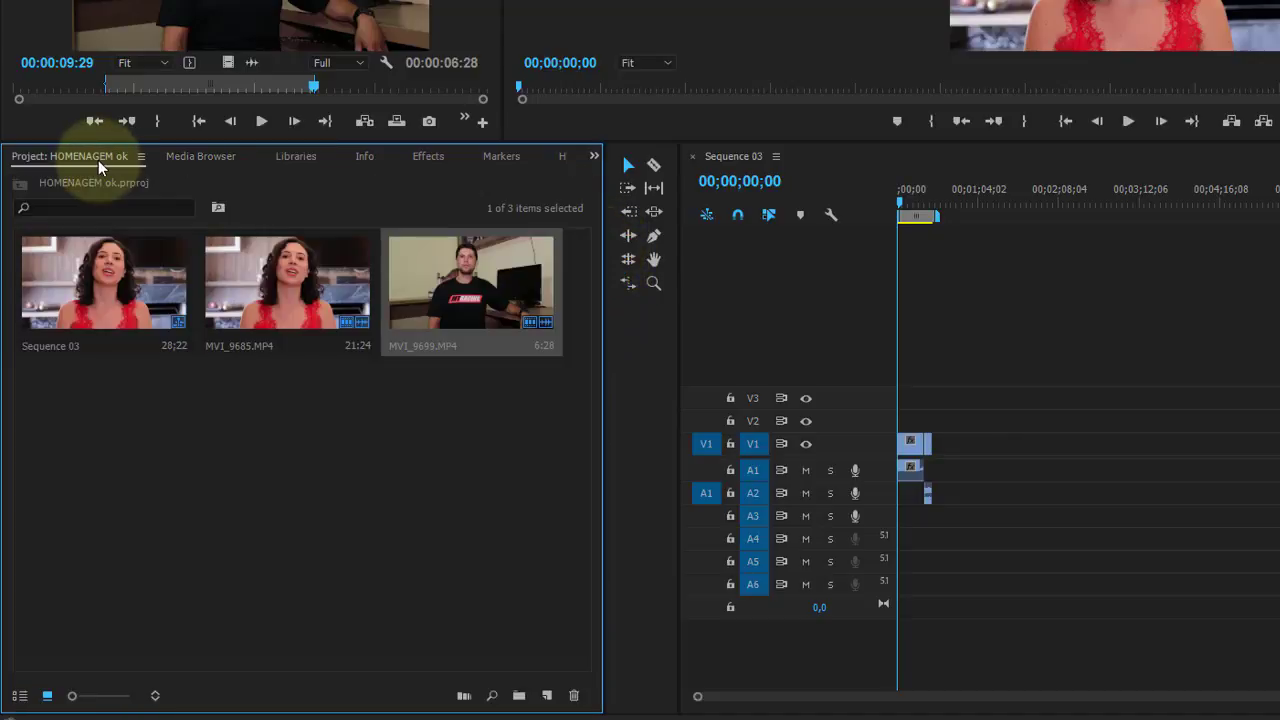
click(205, 157)
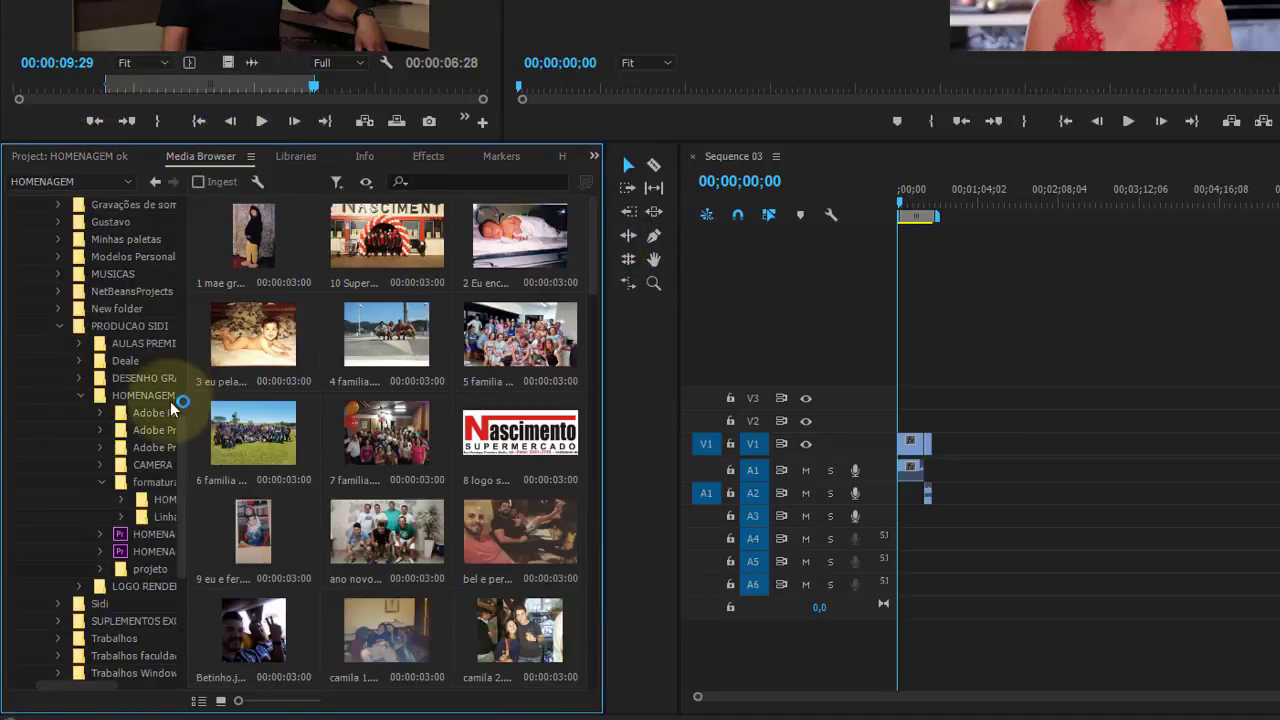
Open the CNCO Reggaetón Lento (Bailemos) MP3 from Music and place its audio on track A3
drag(183, 431, 176, 506)
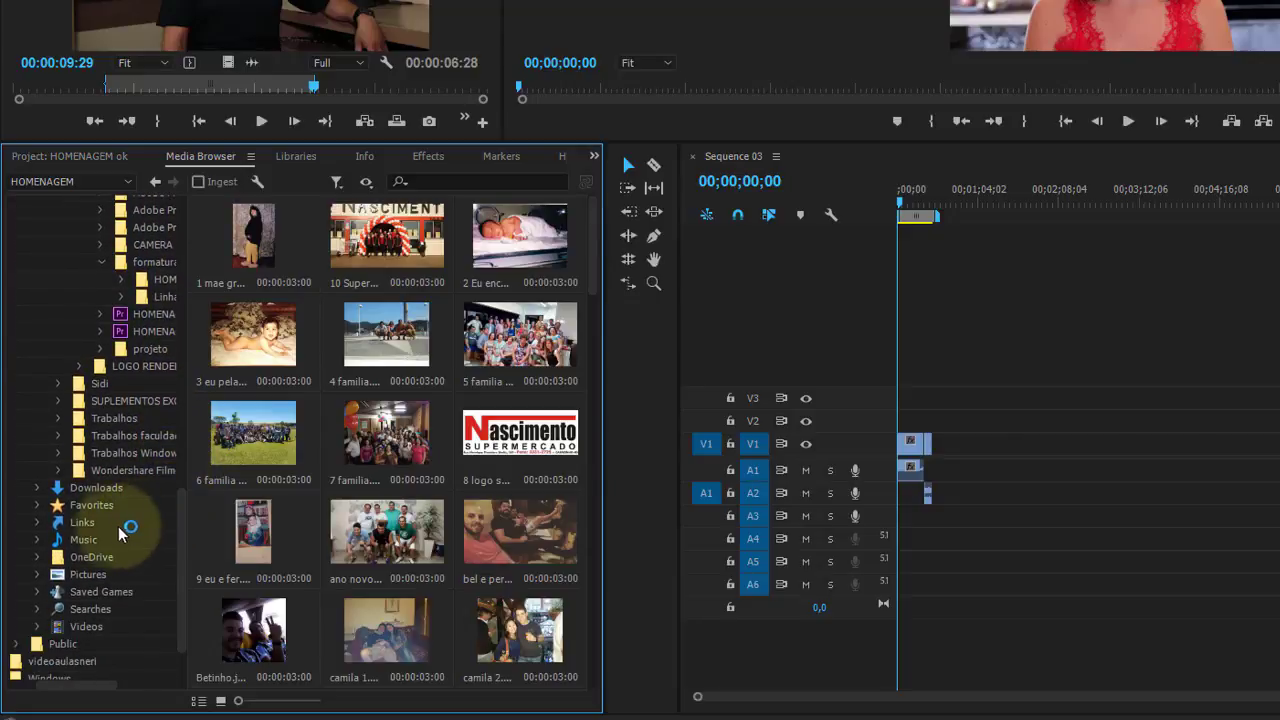
click(86, 540)
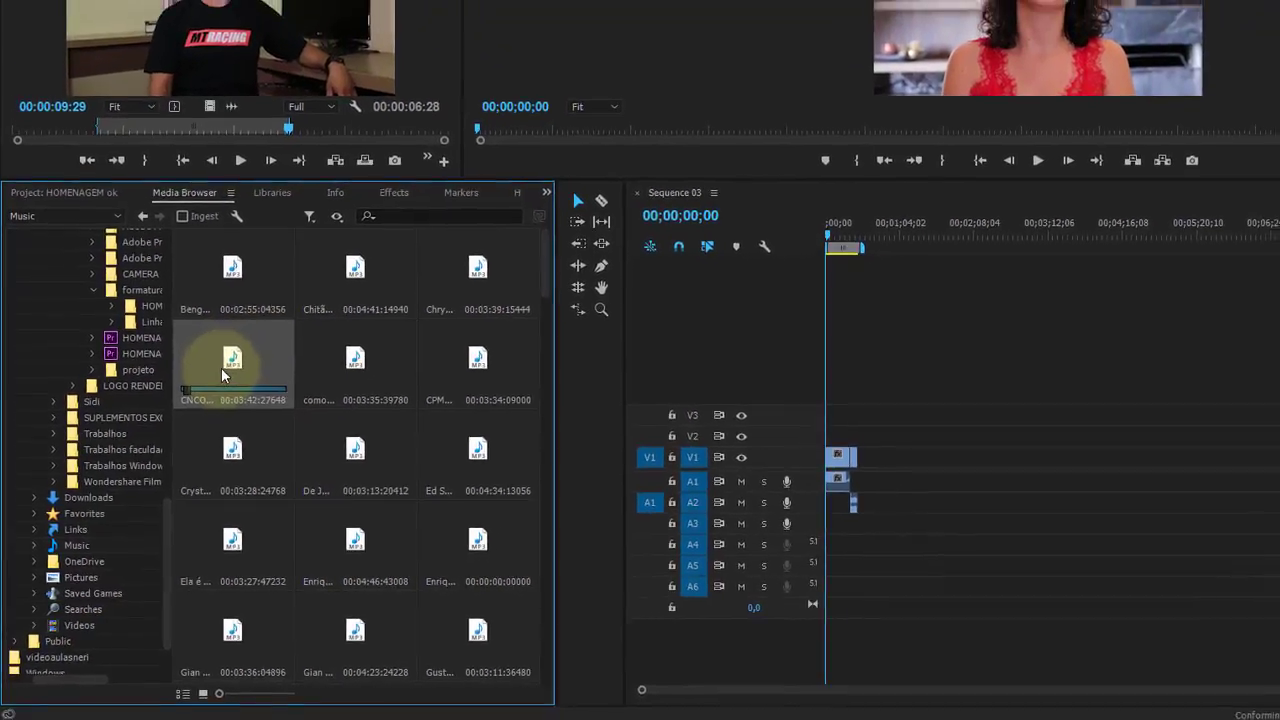
double_click(222, 375)
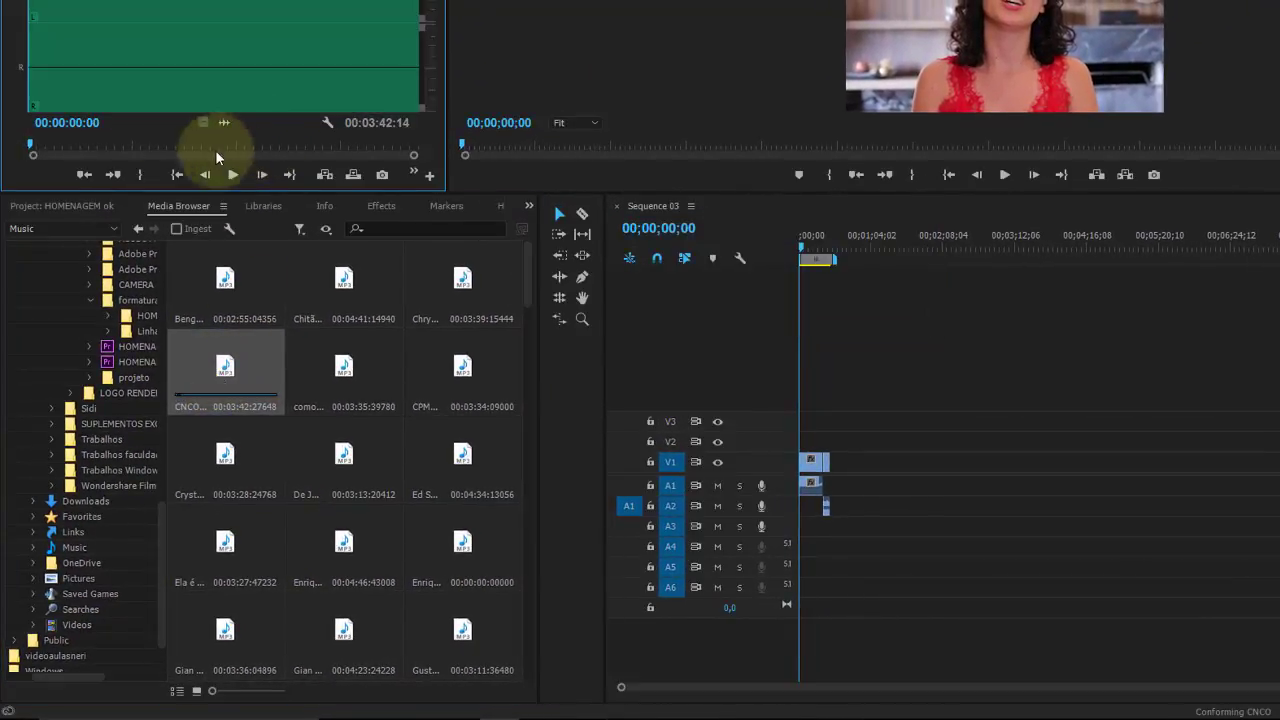
mouse_move(224, 122)
mouse_down()
mouse_move(824, 552)
mouse_move(764, 516)
mouse_up()
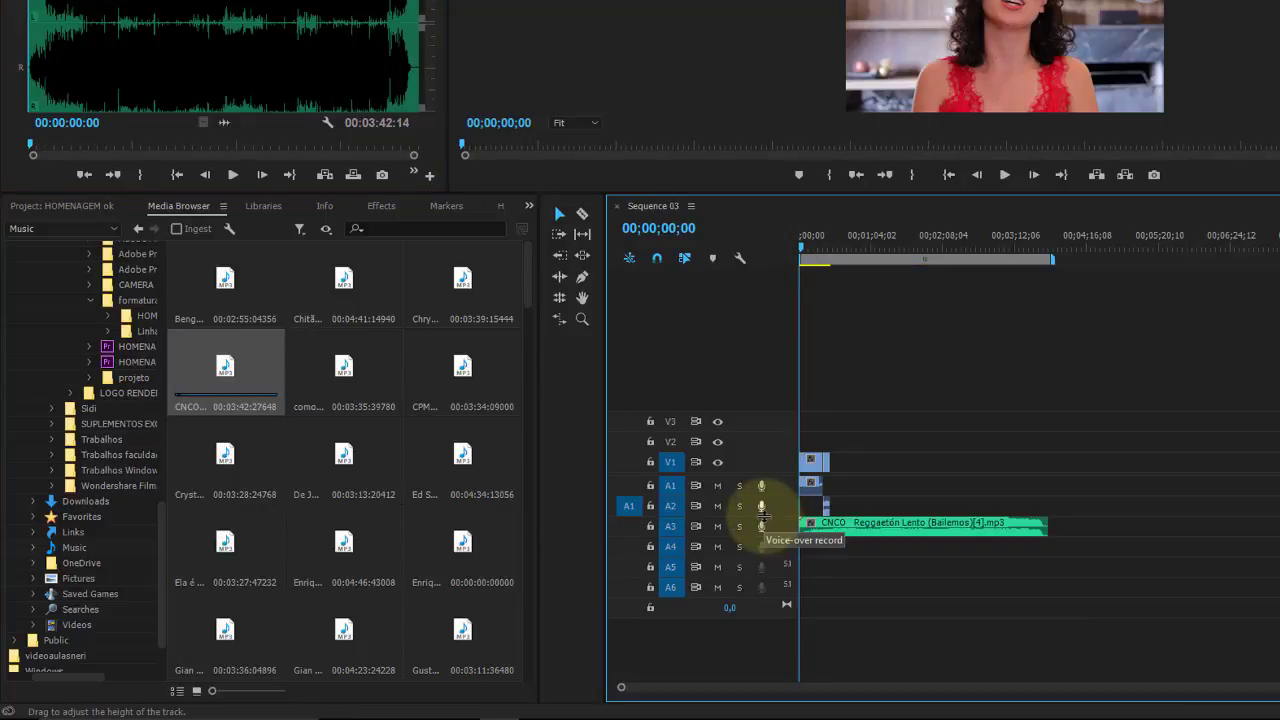
mouse_move(159, 520)
mouse_down()
mouse_move(187, 403)
mouse_move(190, 425)
mouse_up()
Move through the Media Browser tree via HOMENAGEM and Gustavo to list the Pictures folder
click(140, 500)
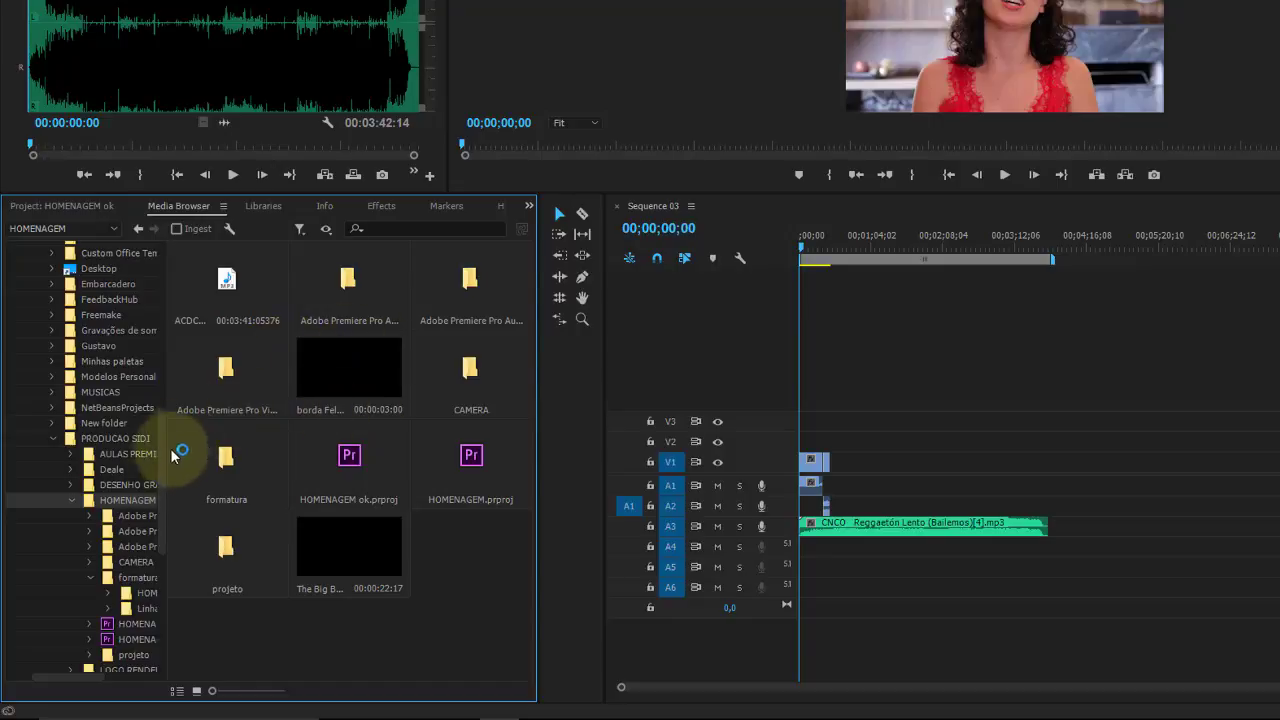
mouse_move(162, 465)
mouse_down()
mouse_move(155, 494)
mouse_move(163, 427)
mouse_up()
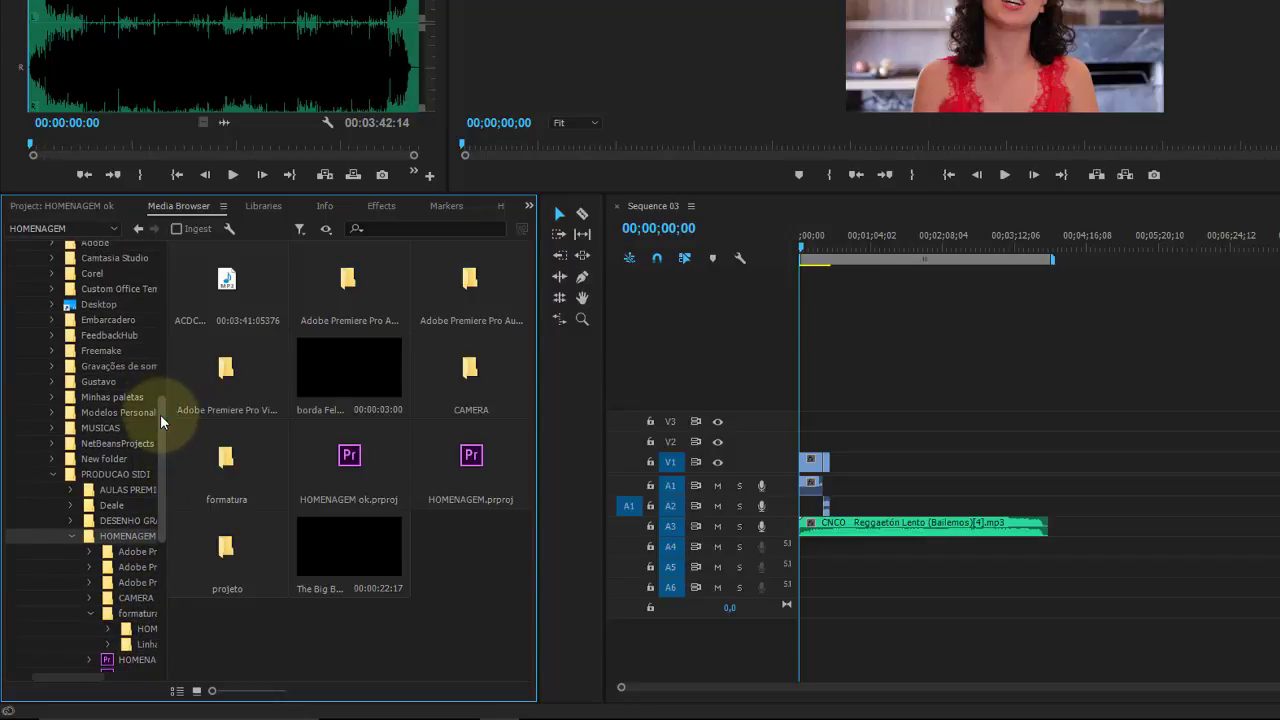
scroll(175, 362, up, 3)
scroll(163, 431, down, 5)
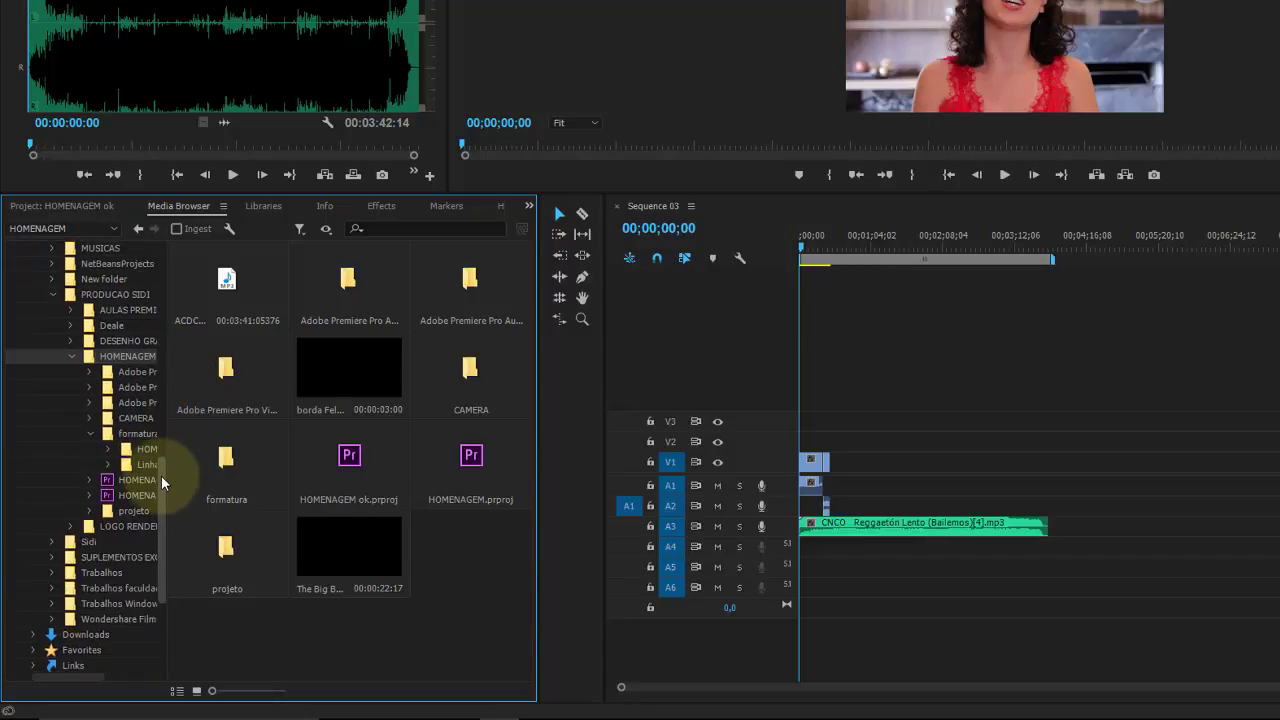
scroll(161, 475, up, 1)
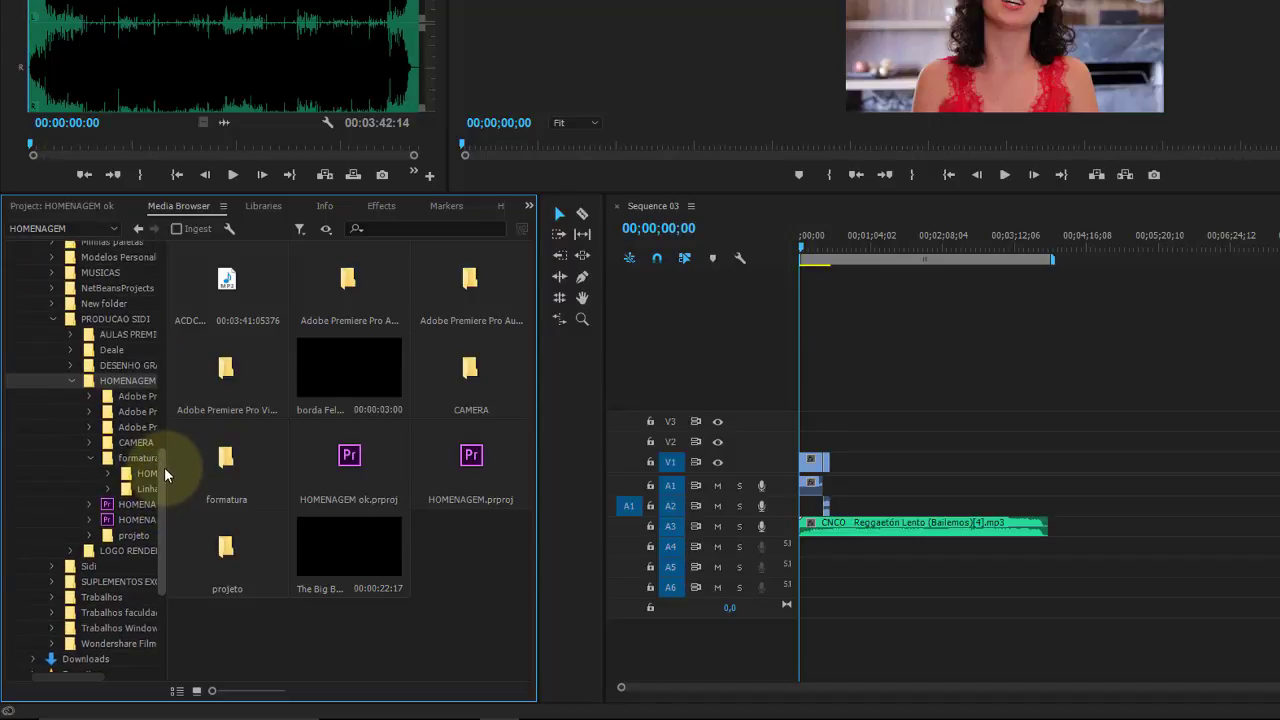
drag(164, 467, 175, 435)
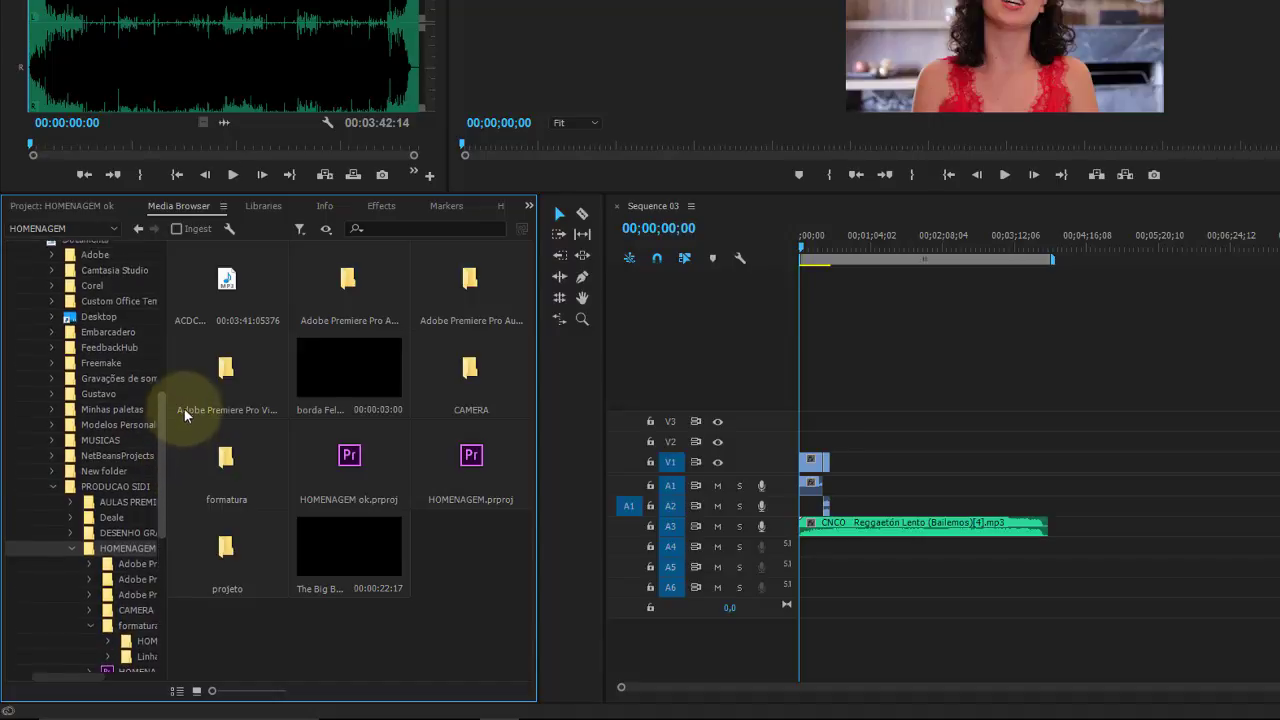
drag(175, 435, 186, 403)
click(98, 412)
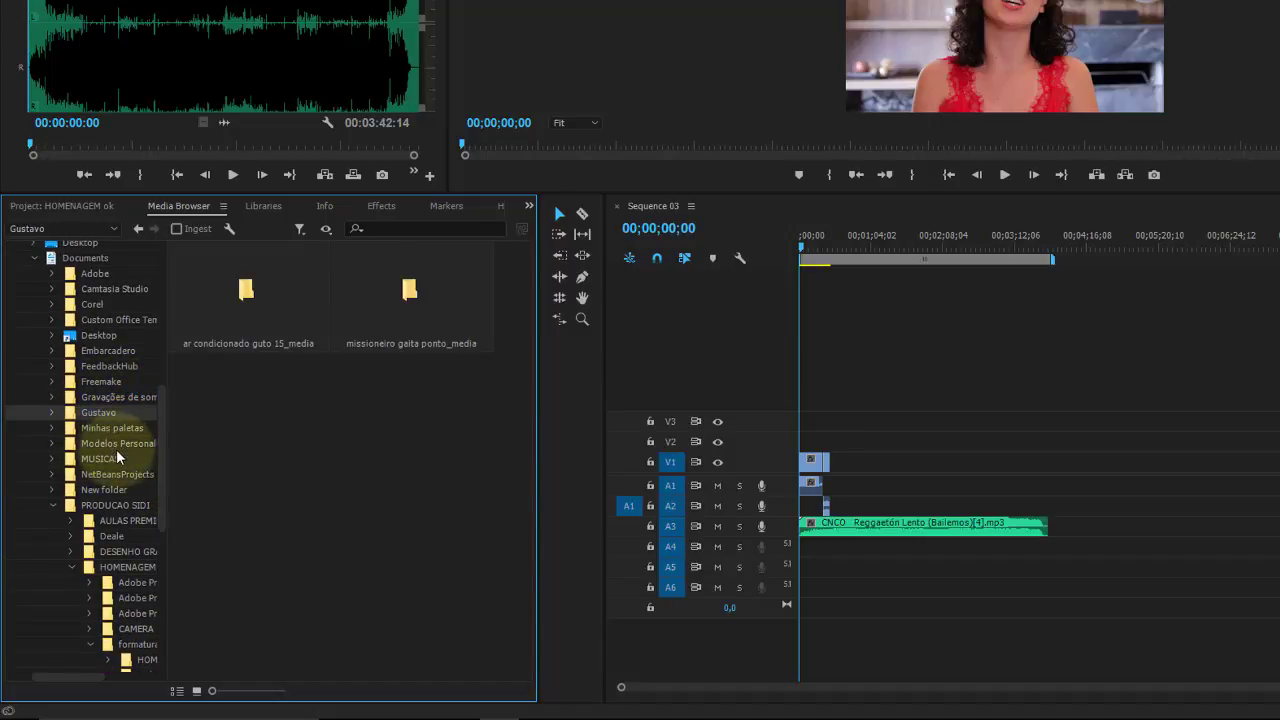
drag(160, 459, 145, 568)
Add the 10.jpg photo from the Pictures folder to V1 and park the playhead at 00;00;26;24
click(84, 587)
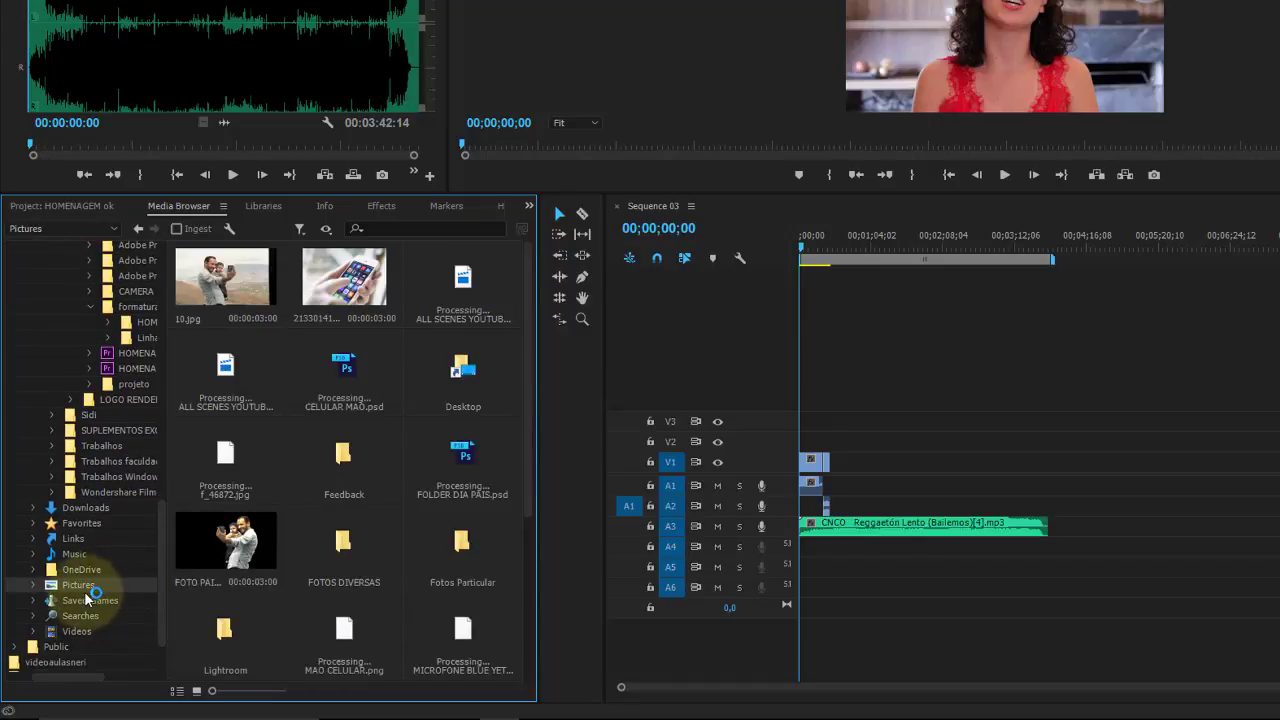
mouse_move(241, 298)
mouse_down()
mouse_move(1030, 397)
mouse_move(829, 458)
mouse_up()
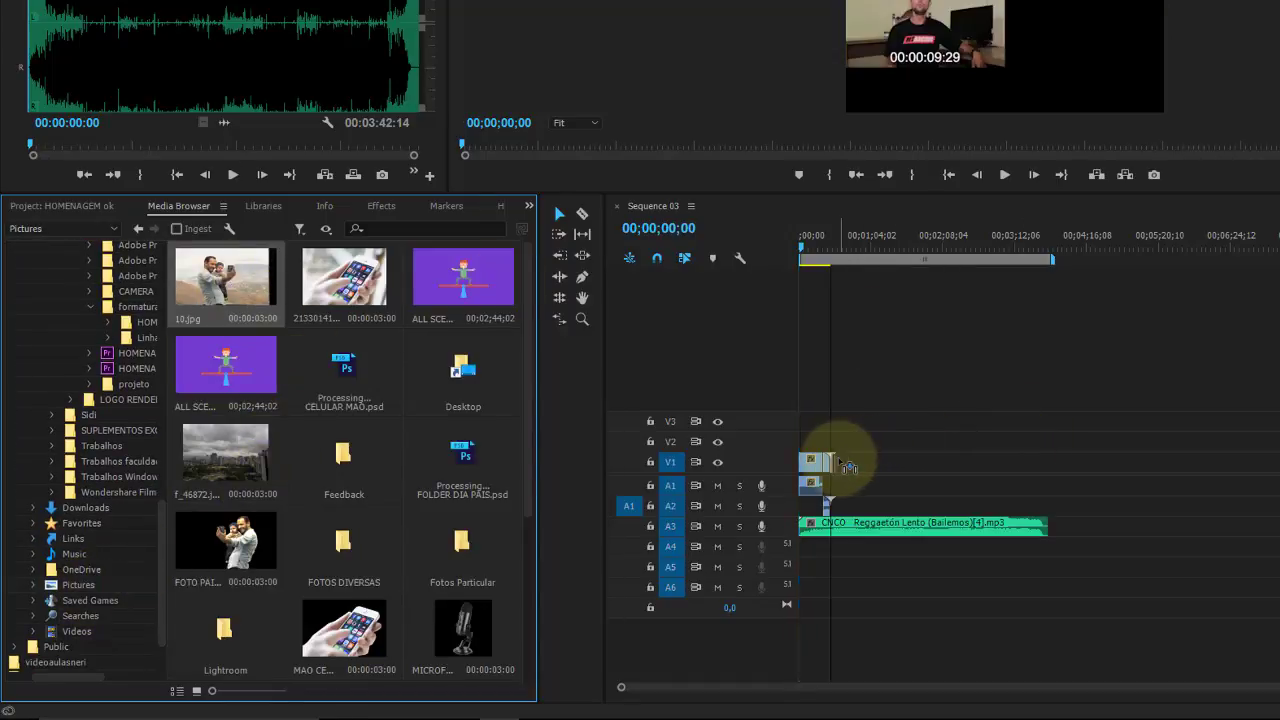
click(829, 247)
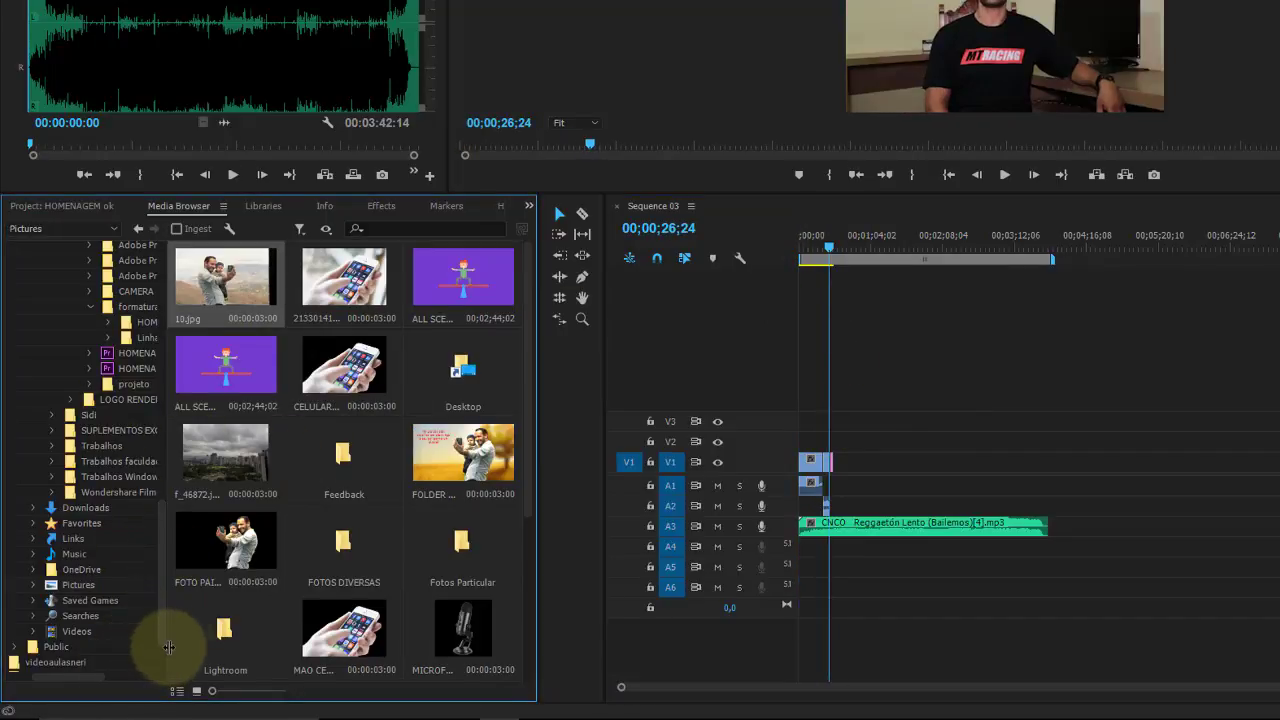
Place the ALL SCENES YOUTUBER video on track V1, then check the six project items
mouse_move(164, 652)
mouse_down()
mouse_move(240, 621)
mouse_move(262, 293)
mouse_up()
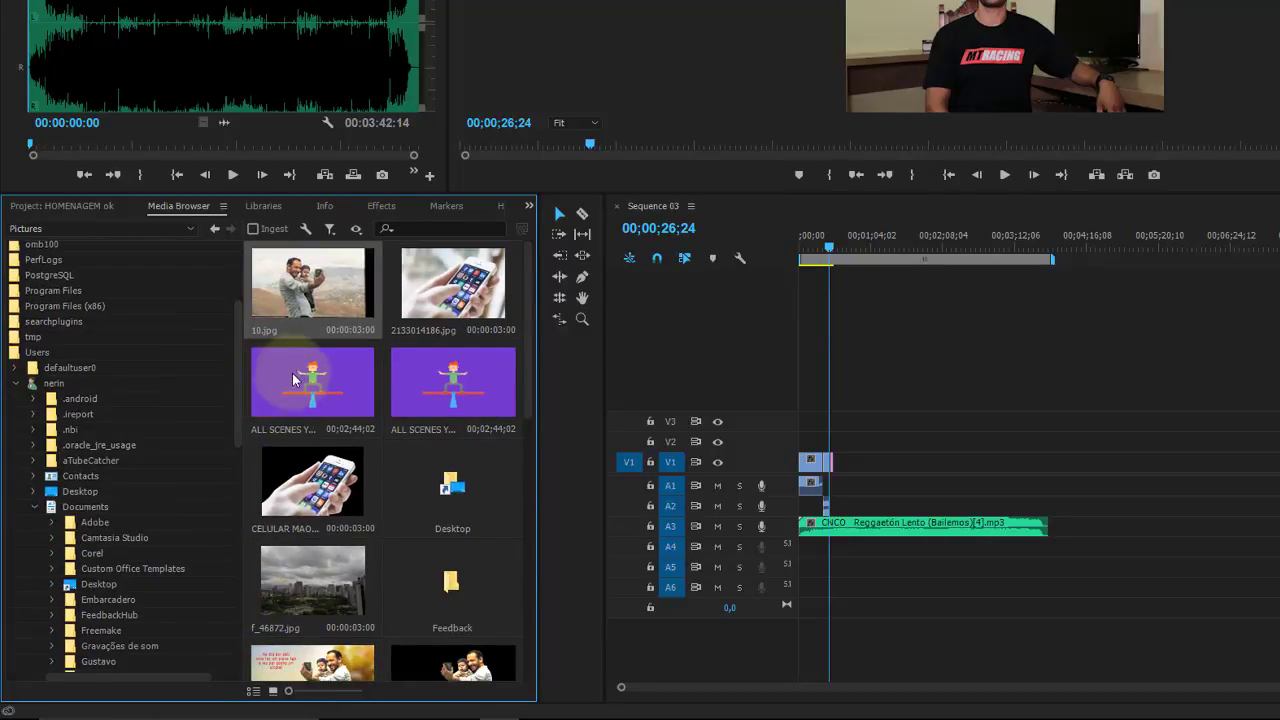
drag(306, 372, 895, 460)
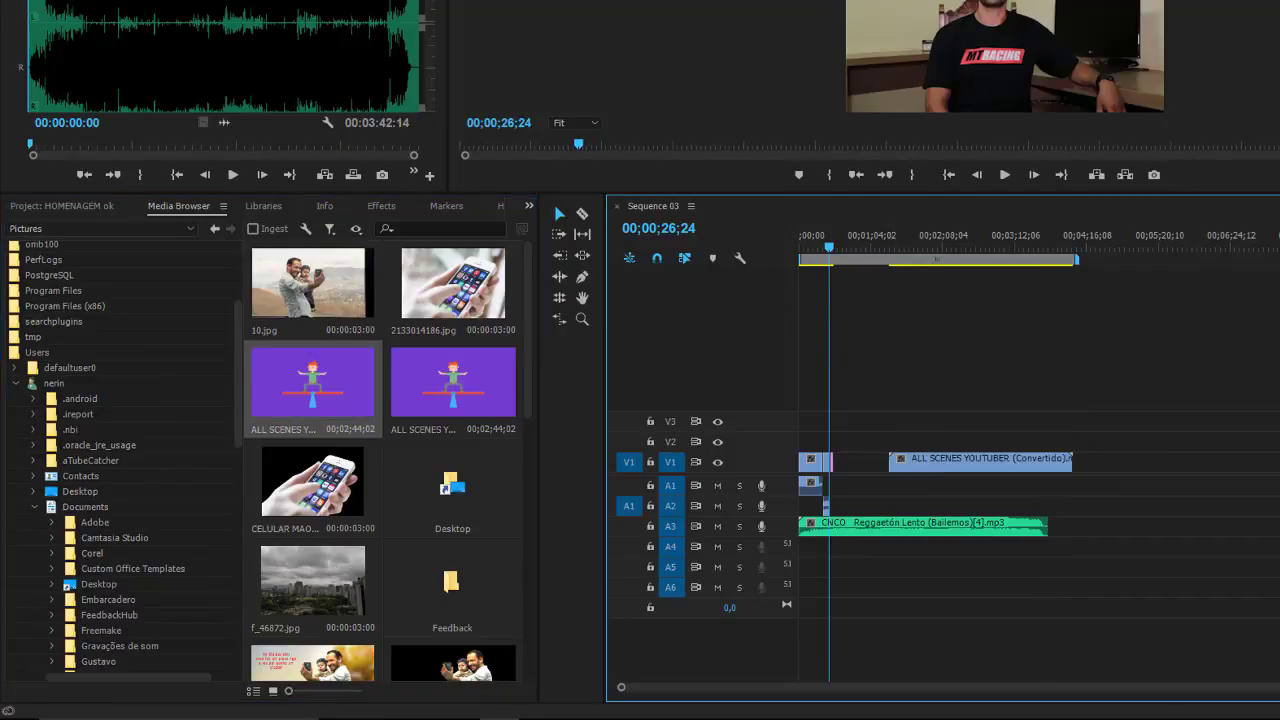
click(92, 205)
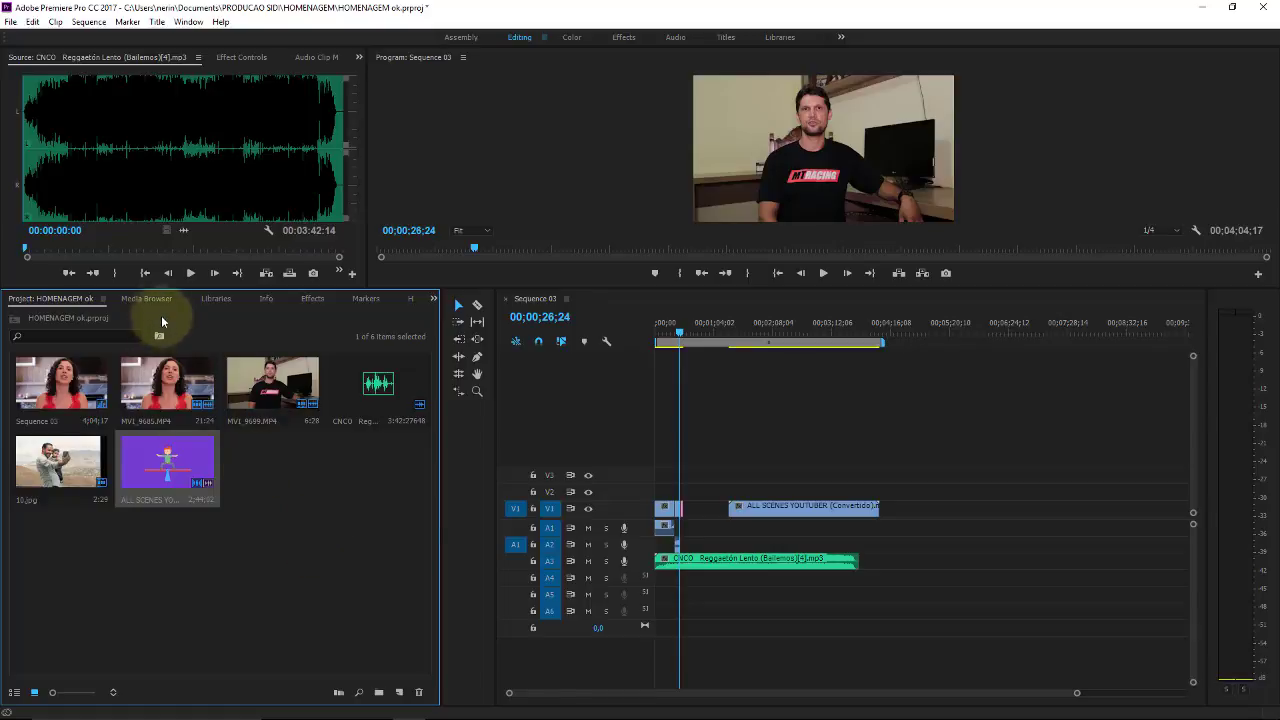
Return to the Media Browser showing the Pictures folder's photos and ALL SCENES videos
click(160, 297)
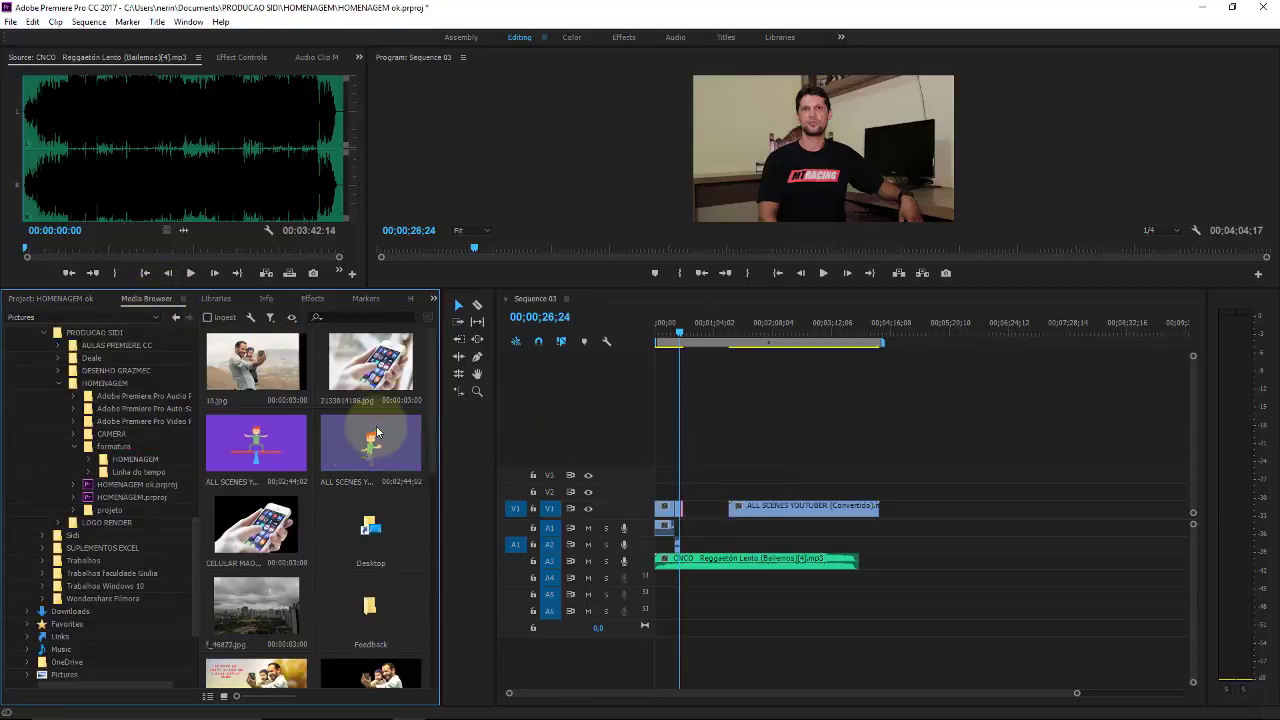